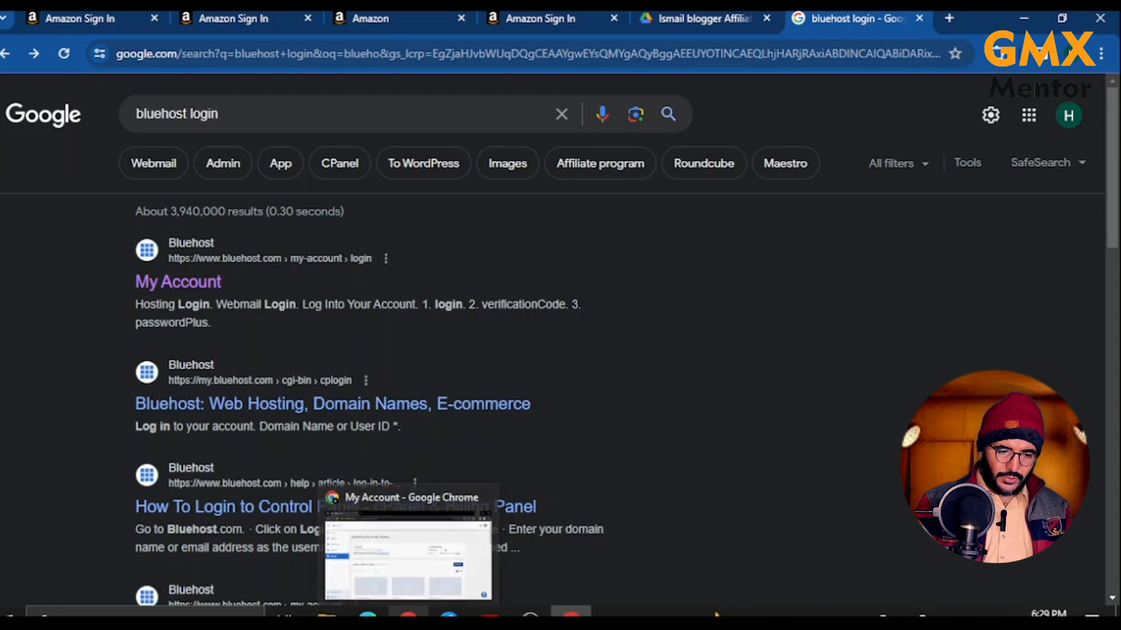
# Step: Switch to the browser window with the Bluehost account and look over its Home page
pyautogui.click(409, 555)
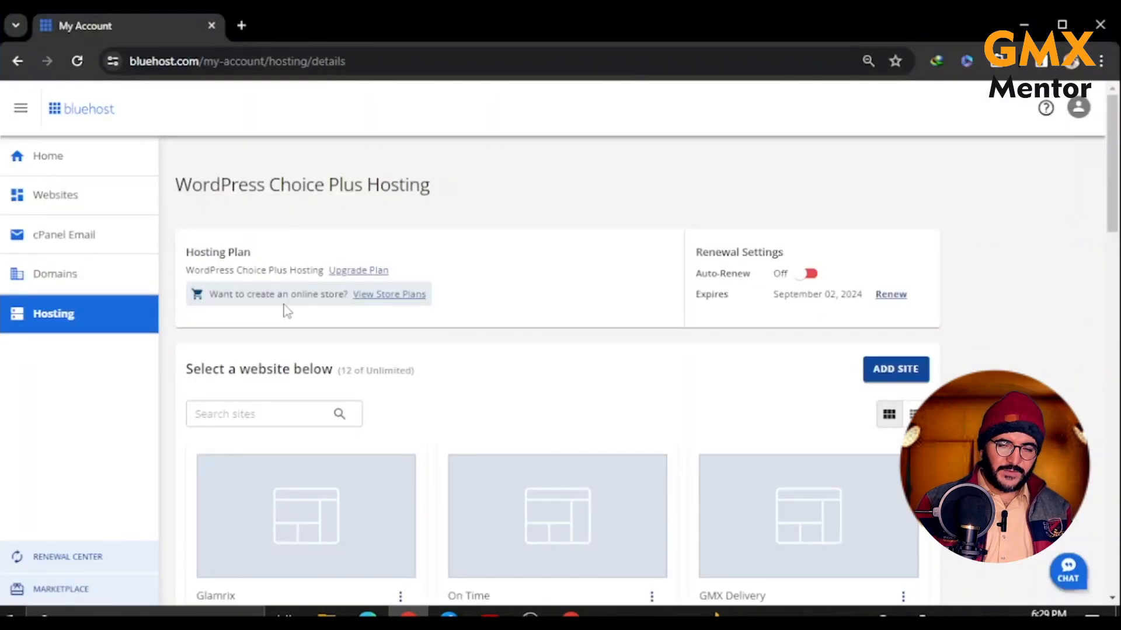
pyautogui.click(63, 171)
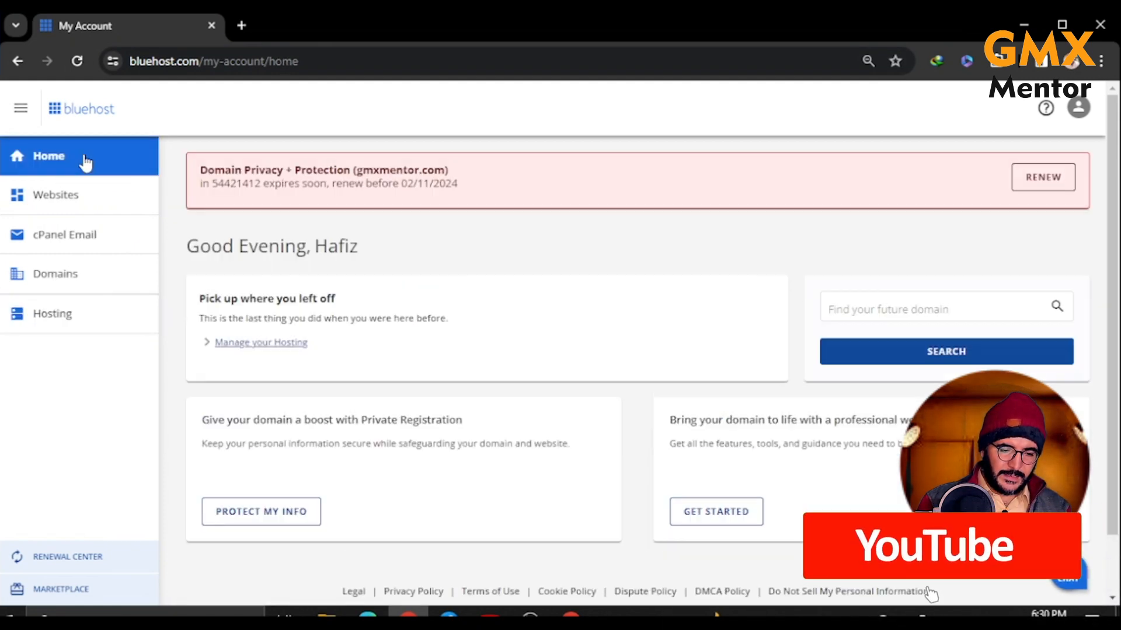
pyautogui.scroll(-3, 505, 275)
pyautogui.scroll(3, 505, 275)
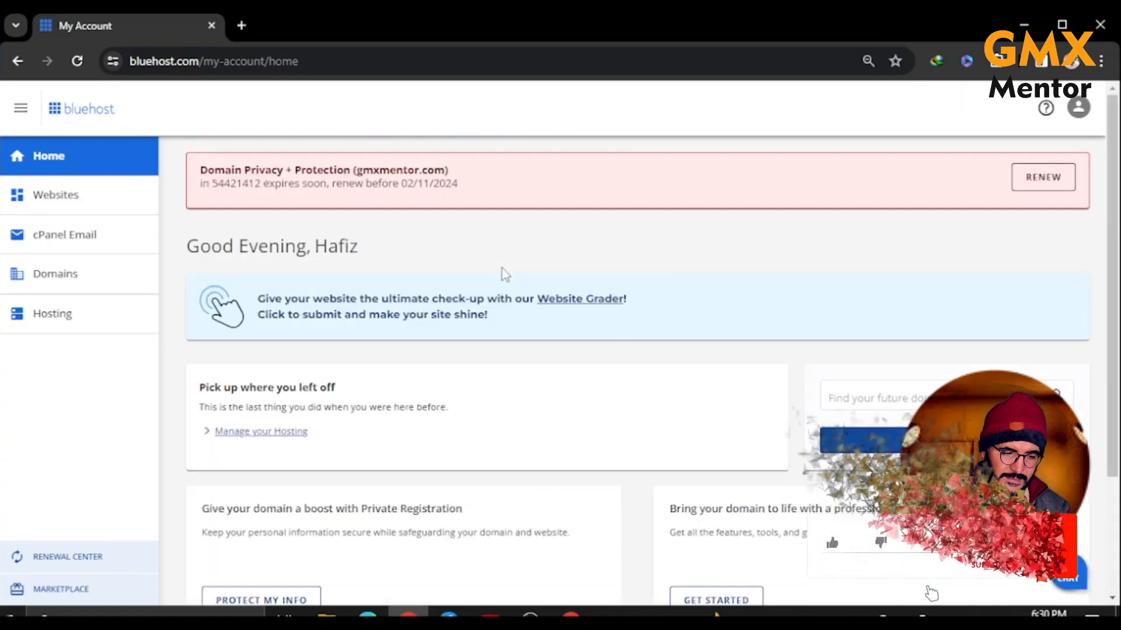
pyautogui.scroll(-5, 505, 275)
pyautogui.scroll(4, 383, 350)
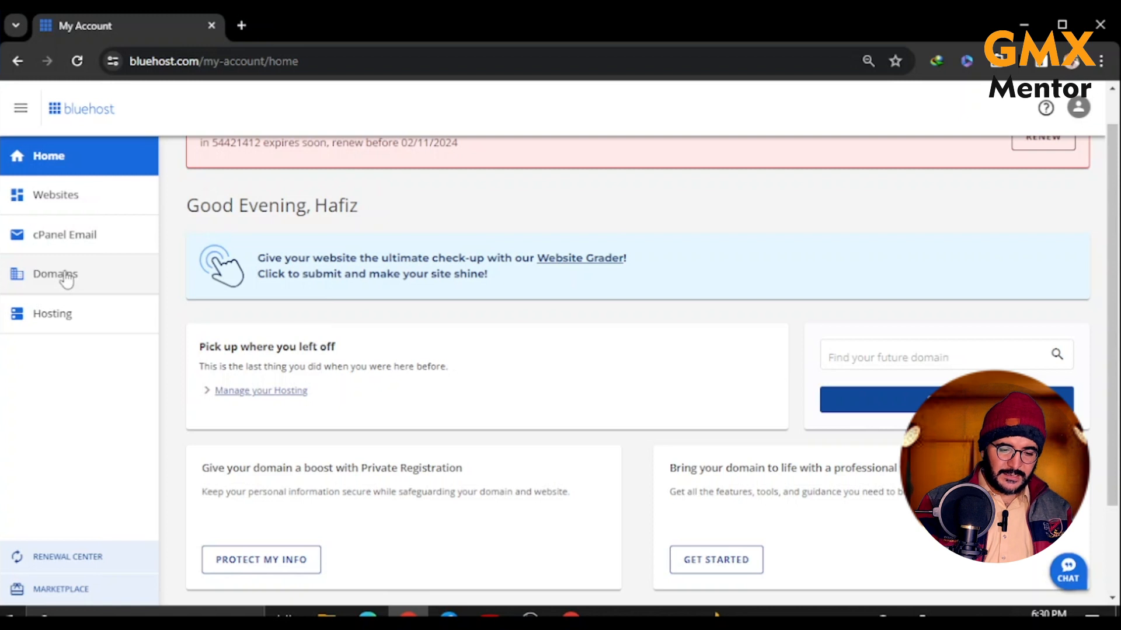
# Step: Open the account's hosting details and launch cPanel for the hosting plan
pyautogui.click(49, 318)
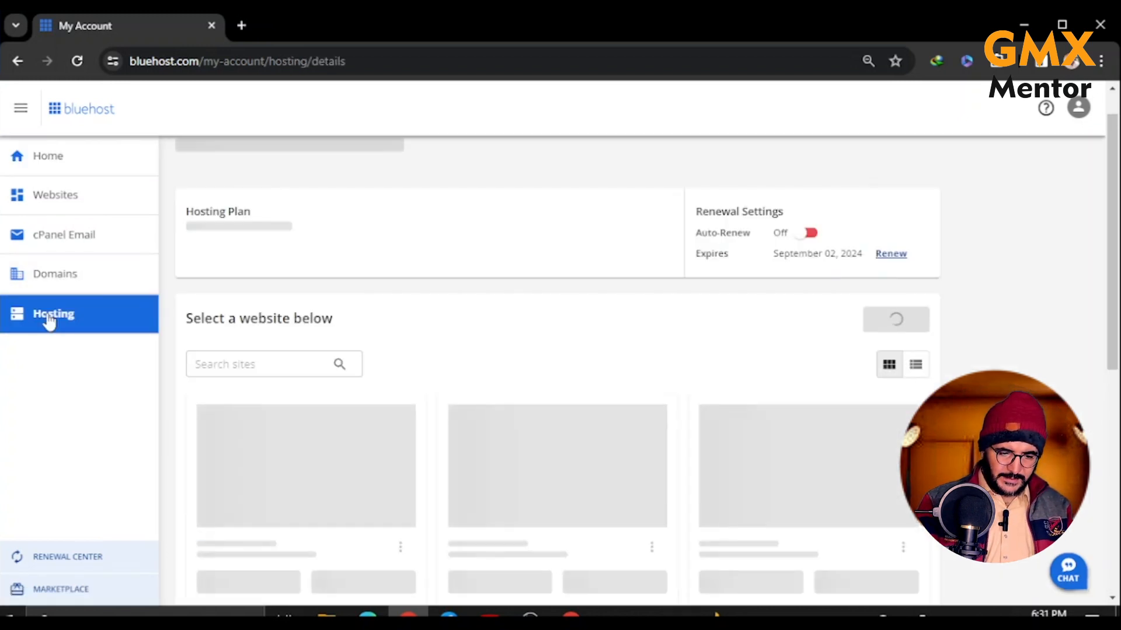
pyautogui.scroll(-10, 535, 398)
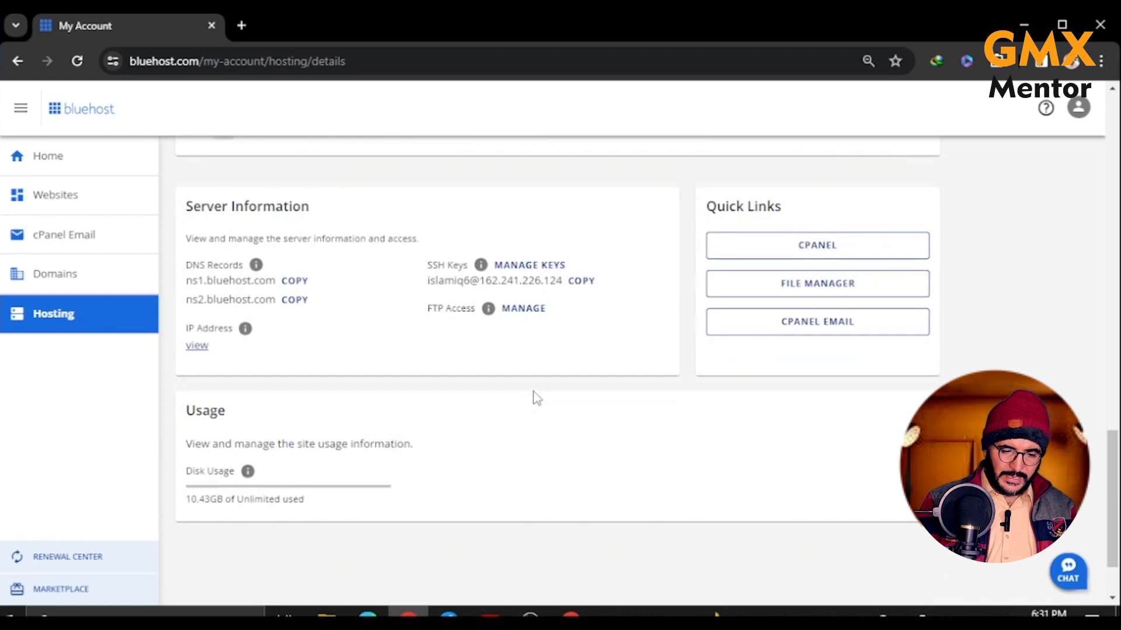
pyautogui.scroll(5, 533, 390)
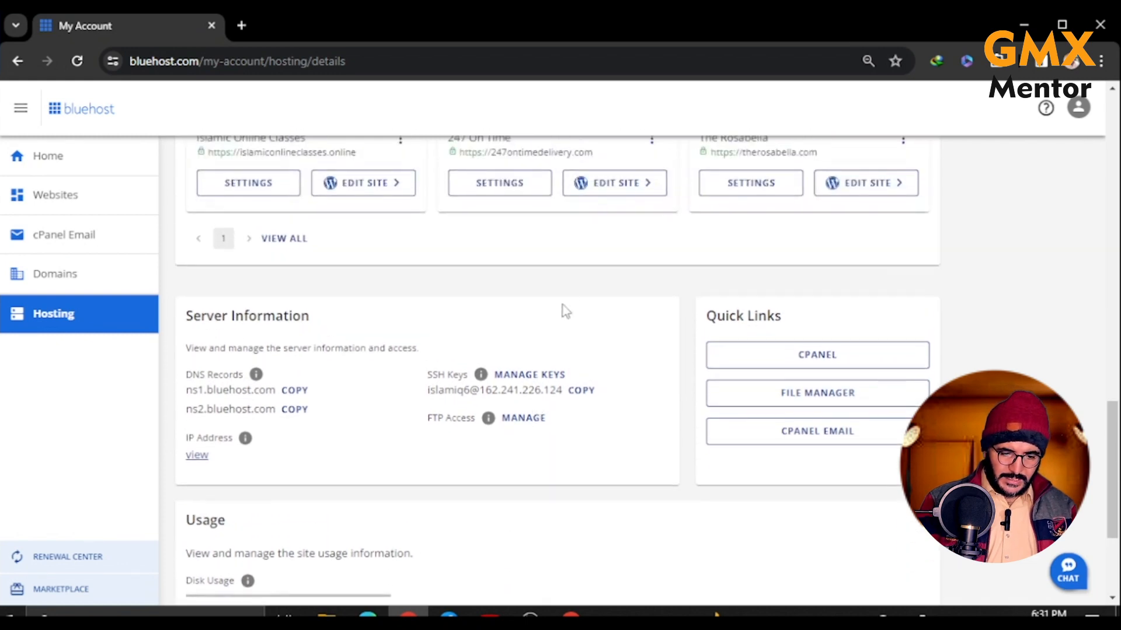
pyautogui.scroll(-10, 571, 293)
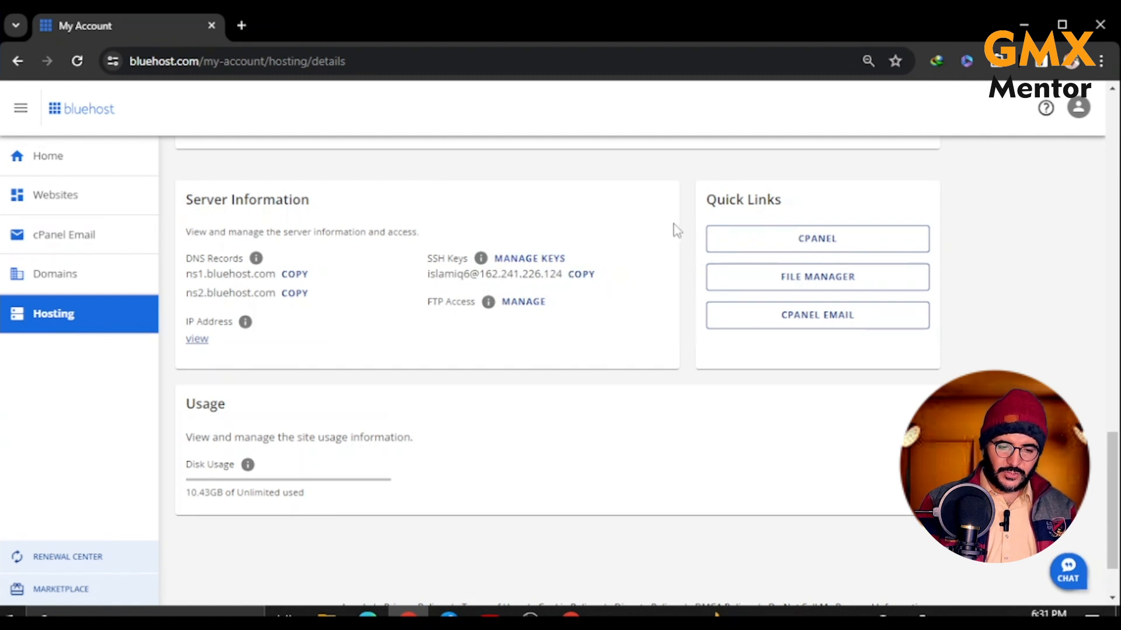
pyautogui.click(759, 246)
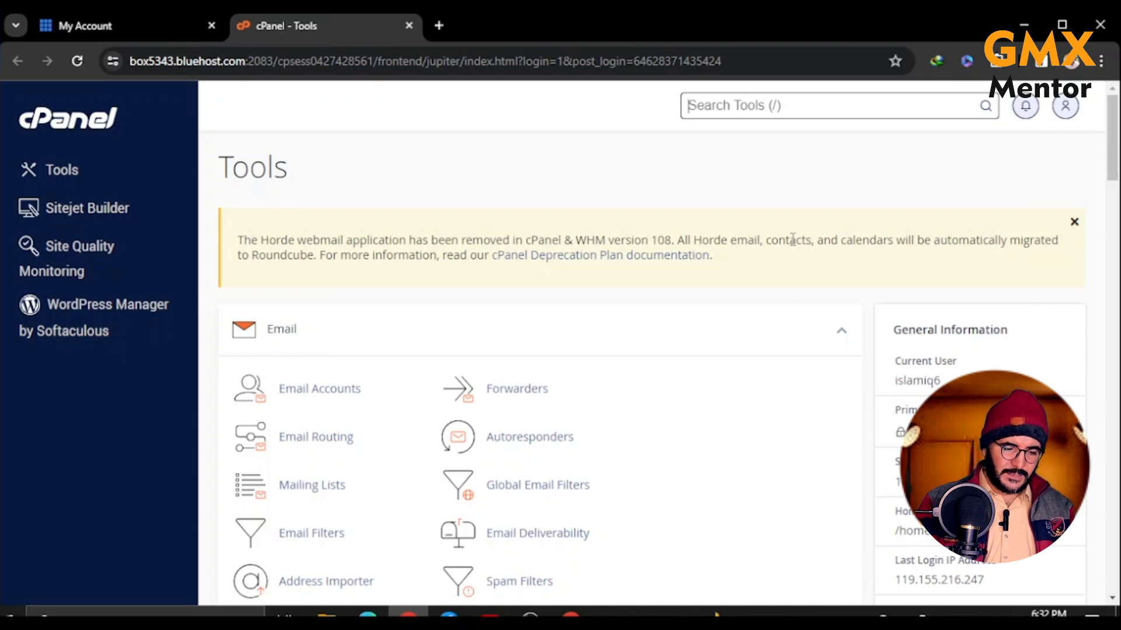
# Step: Open WordPress Manager by Softaculous and expand the installation details of effectiveplusit.com
pyautogui.click(106, 306)
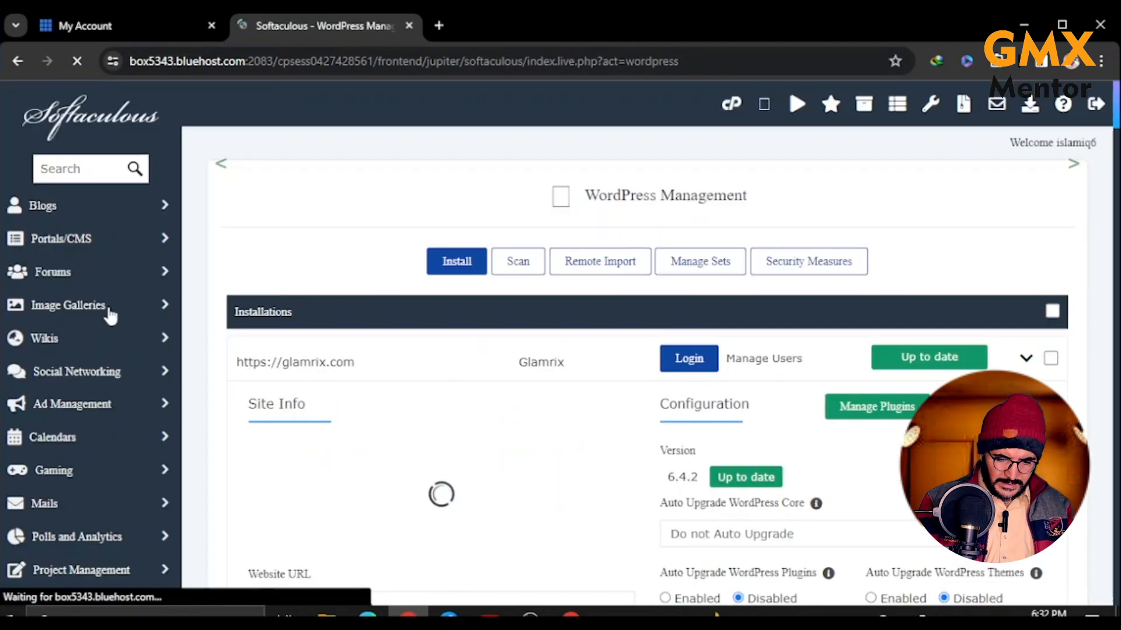
pyautogui.scroll(-10, 555, 315)
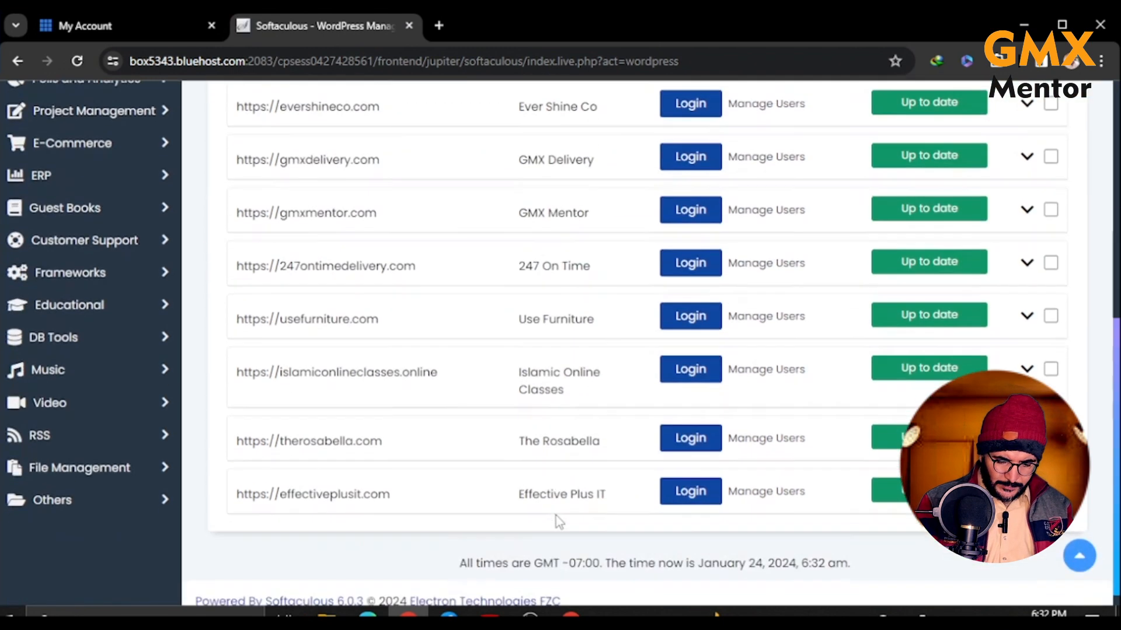
pyautogui.scroll(-8, 560, 521)
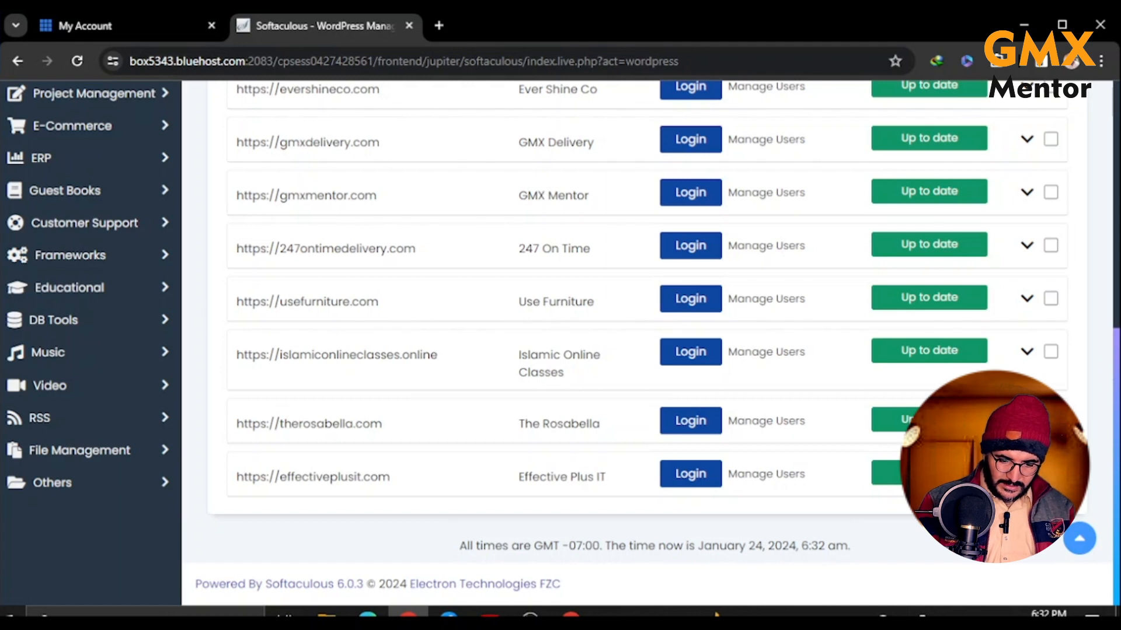
pyautogui.click(1027, 474)
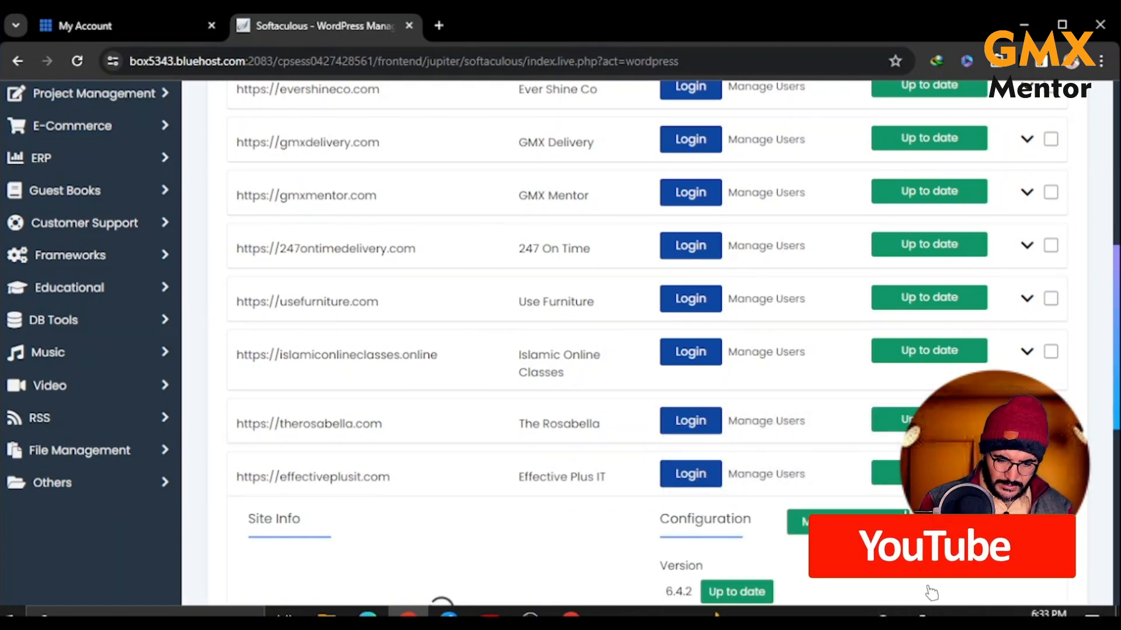
pyautogui.scroll(-2, 870, 526)
pyautogui.scroll(-6, 932, 593)
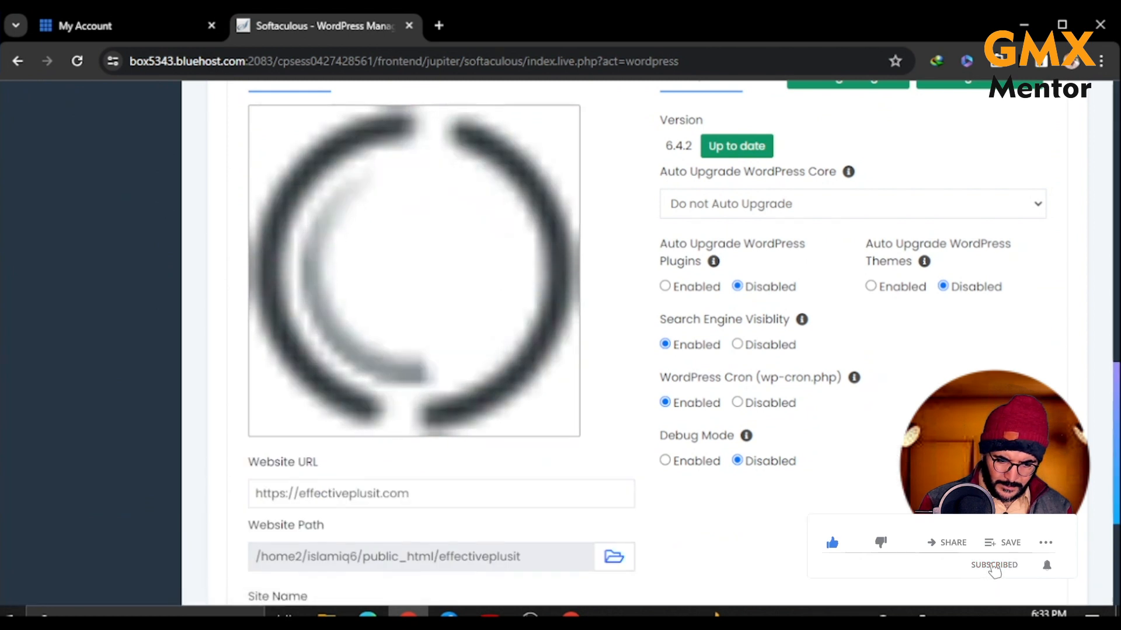
pyautogui.scroll(-3, 642, 350)
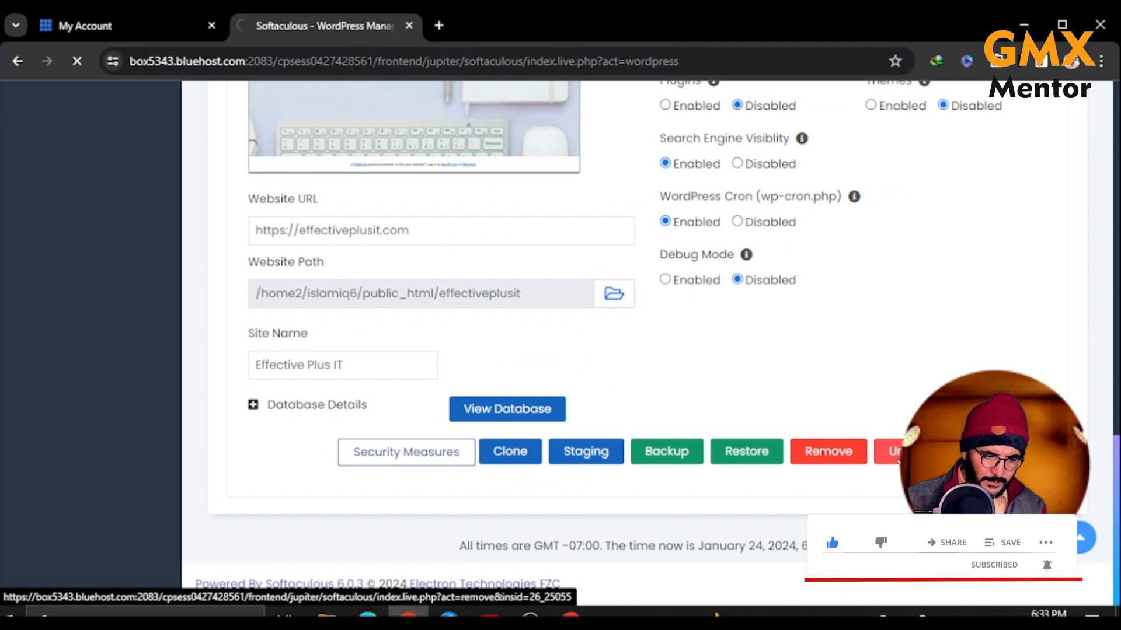
# Step: Remove the effectiveplusit.com WordPress installation together with its directory, database and database user, and confirm the removal
pyautogui.click(890, 451)
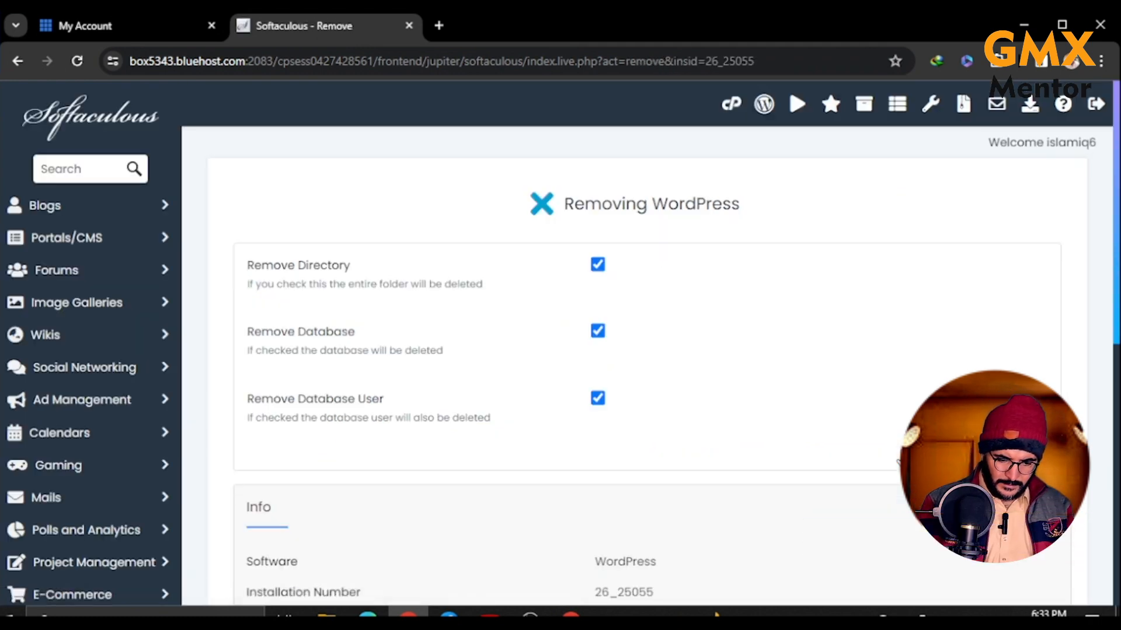
pyautogui.scroll(-9, 881, 364)
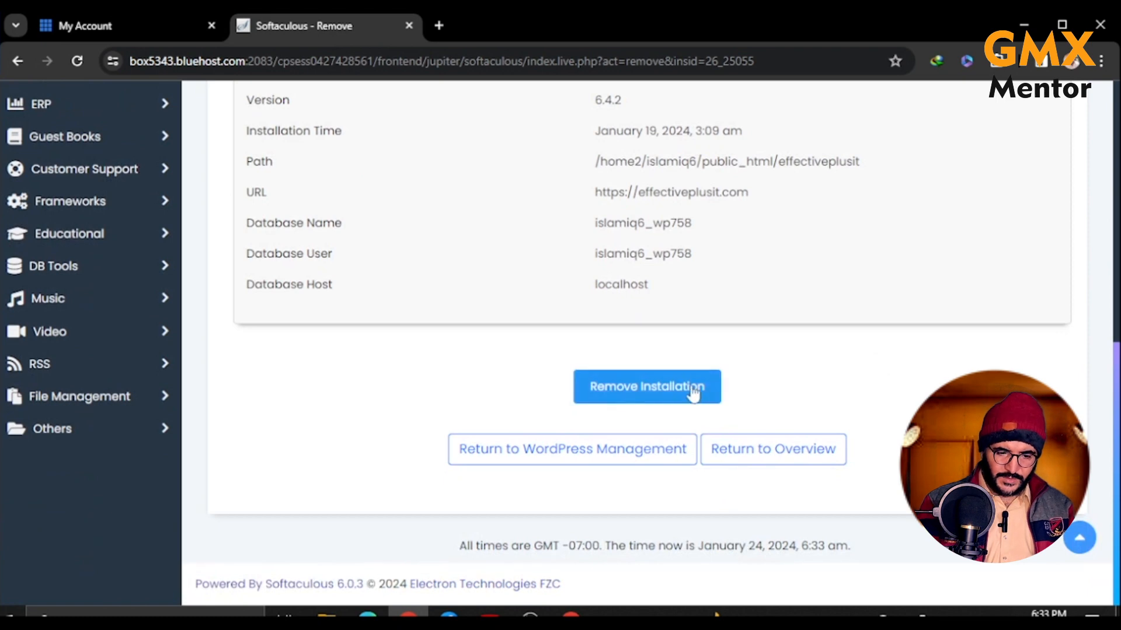
pyautogui.click(668, 394)
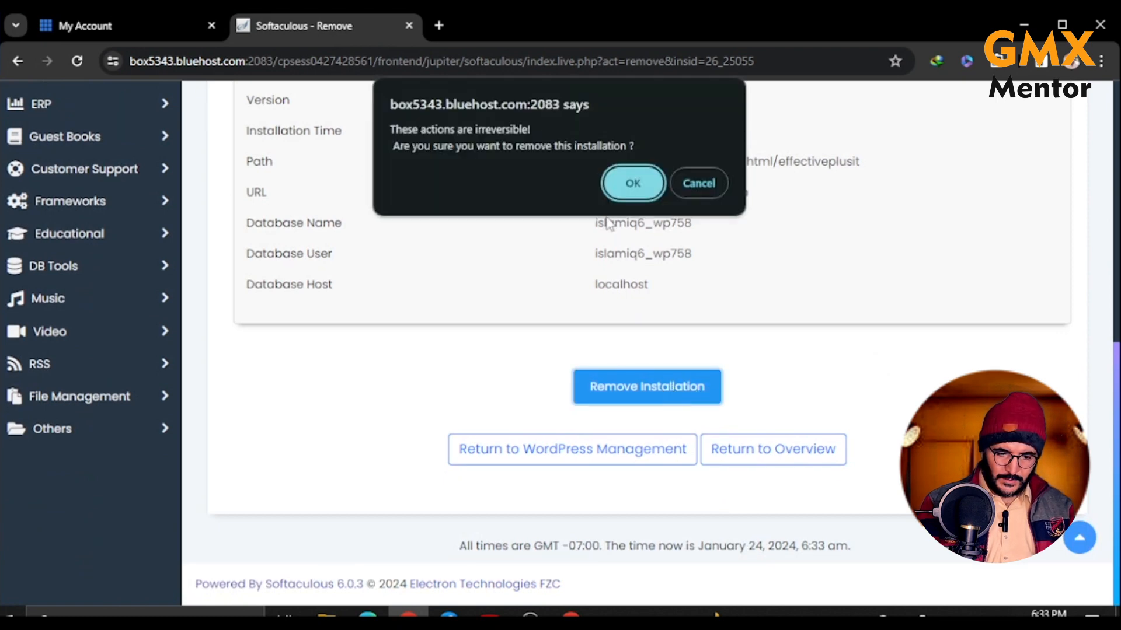
pyautogui.click(634, 190)
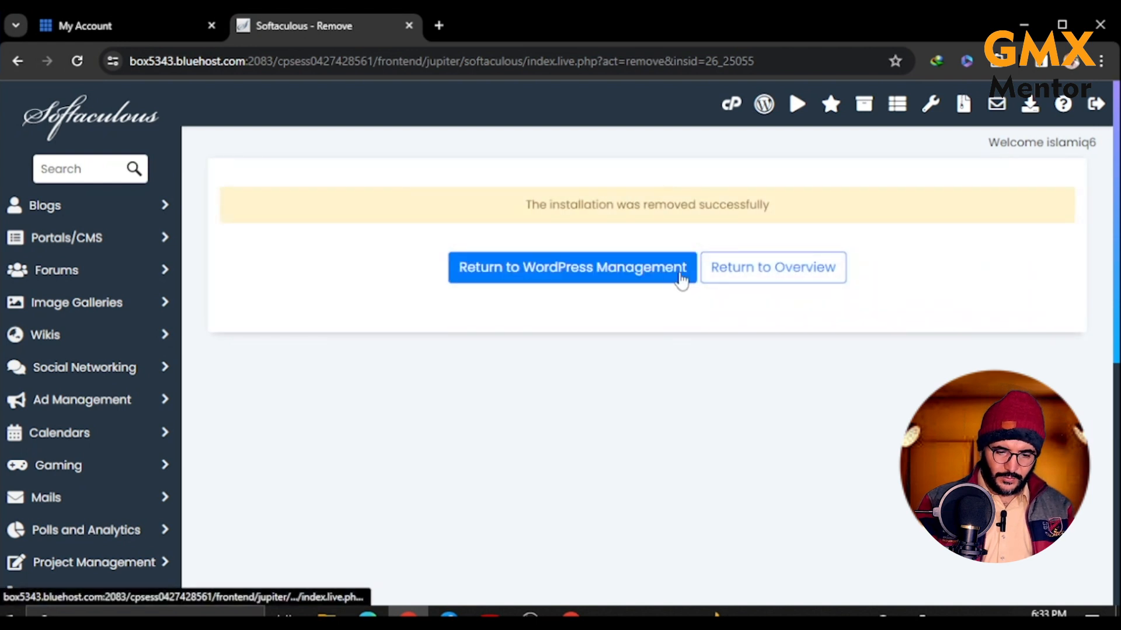
# Step: Go to the WordPress overview in Softaculous and open the form for a new installation
pyautogui.click(720, 275)
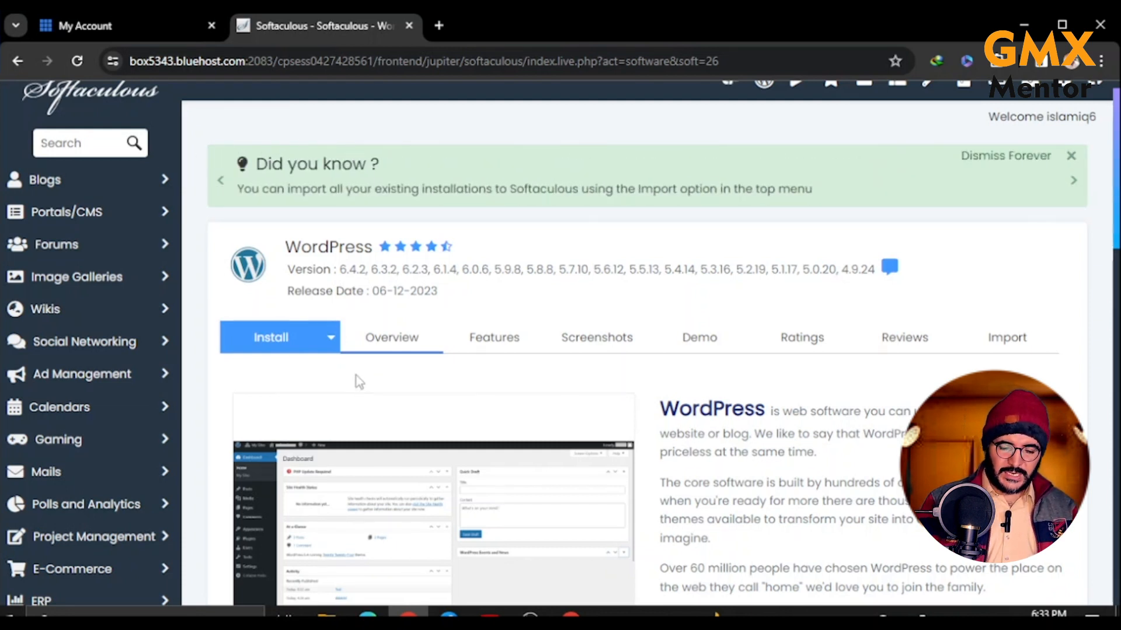
pyautogui.click(270, 343)
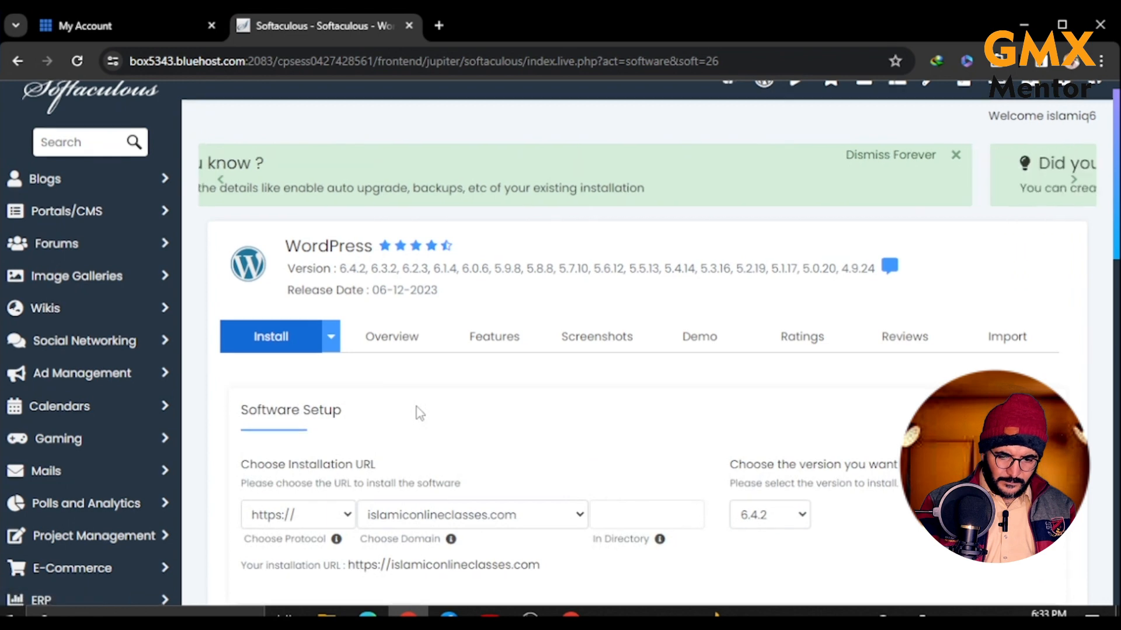
pyautogui.scroll(-4, 417, 413)
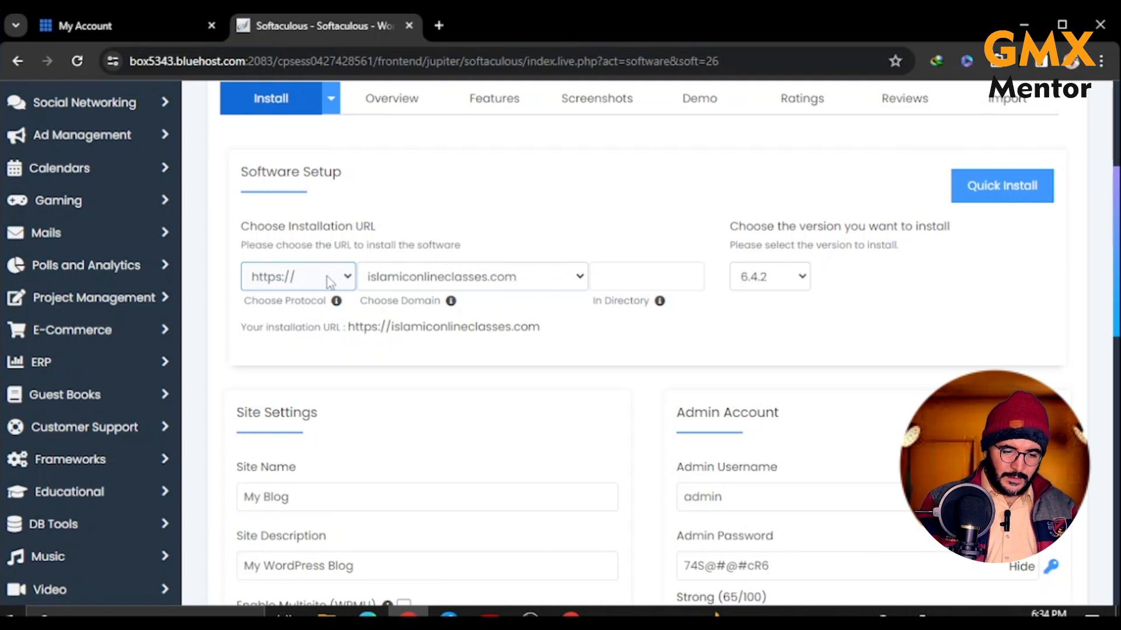
pyautogui.click(331, 283)
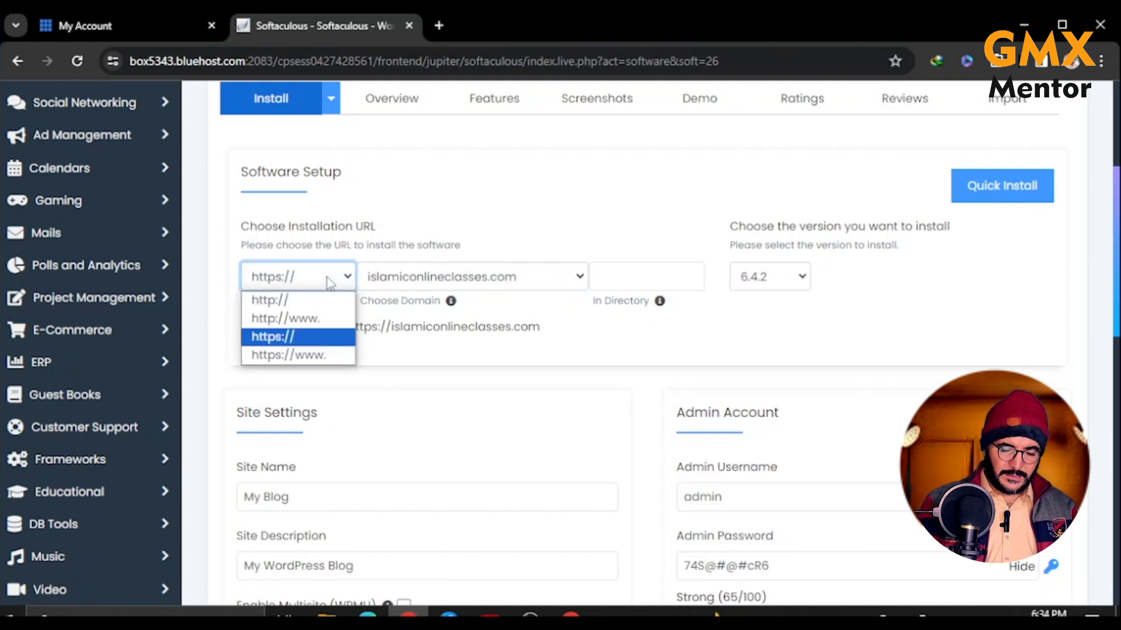
pyautogui.click(328, 280)
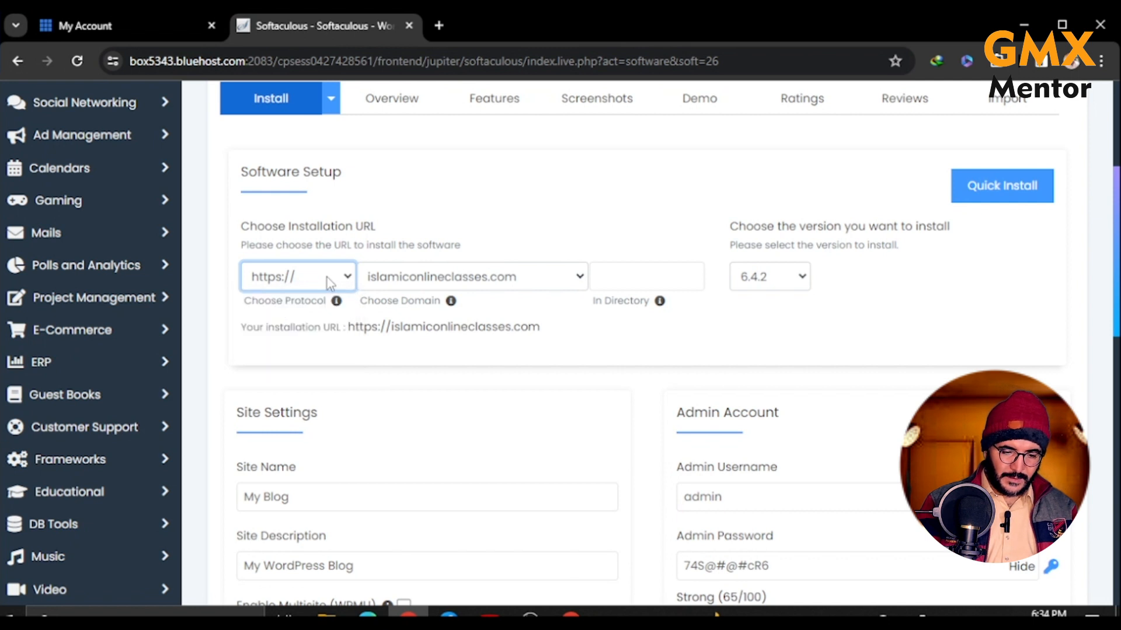
pyautogui.click(328, 280)
pyautogui.click(328, 280)
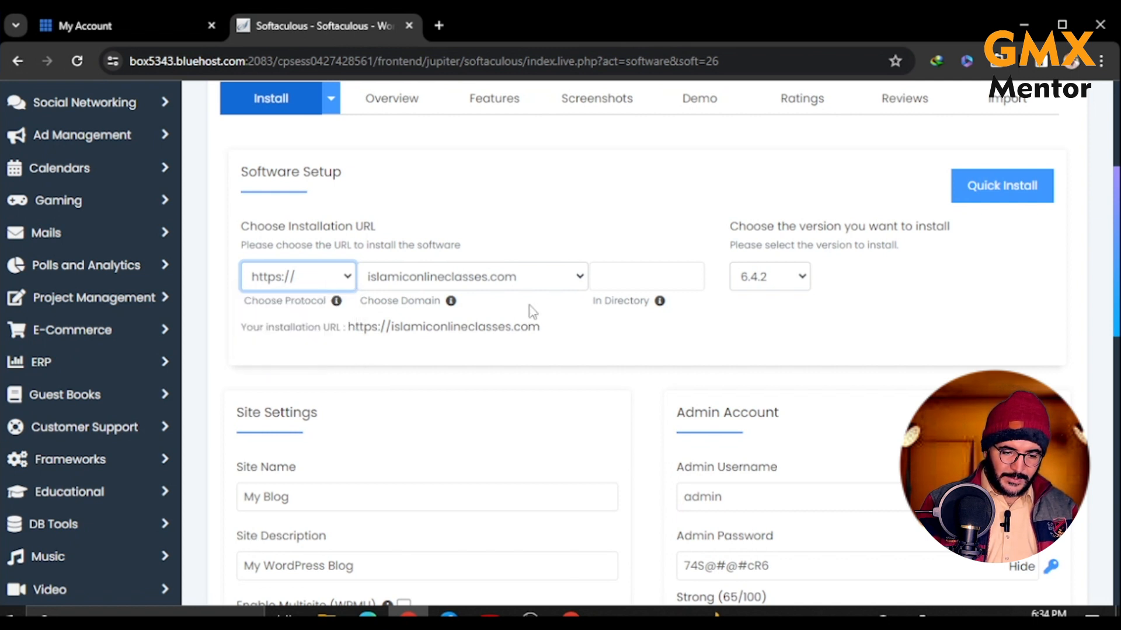
pyautogui.click(577, 279)
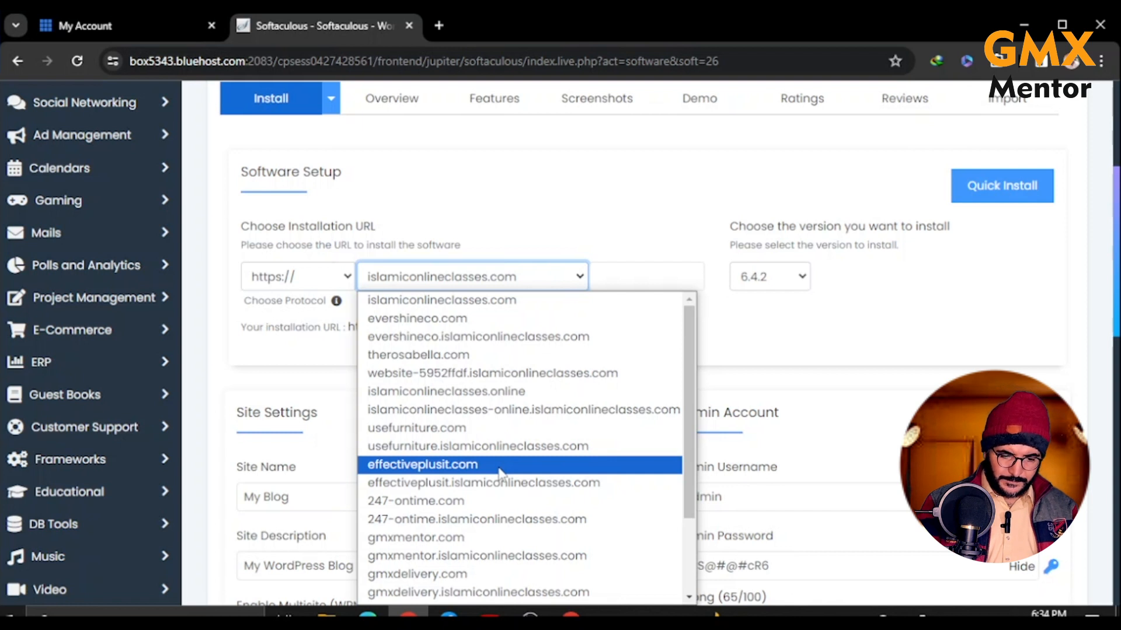
pyautogui.click(500, 471)
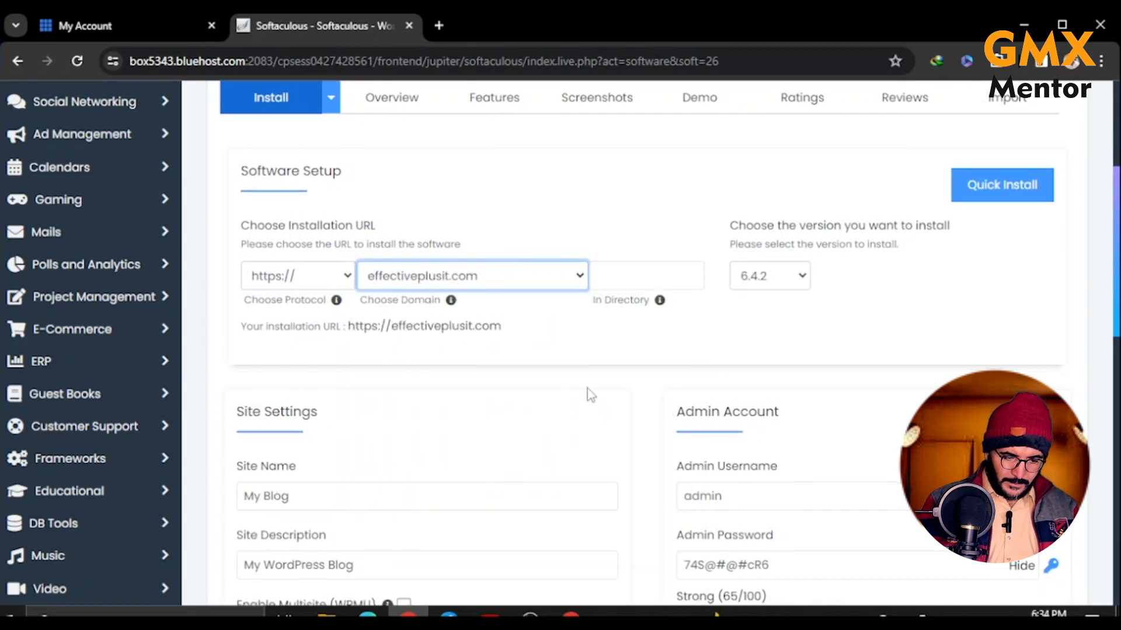
# Step: Replace the default site name with "Effective Plus IT"
pyautogui.scroll(-4, 588, 390)
pyautogui.click(296, 257)
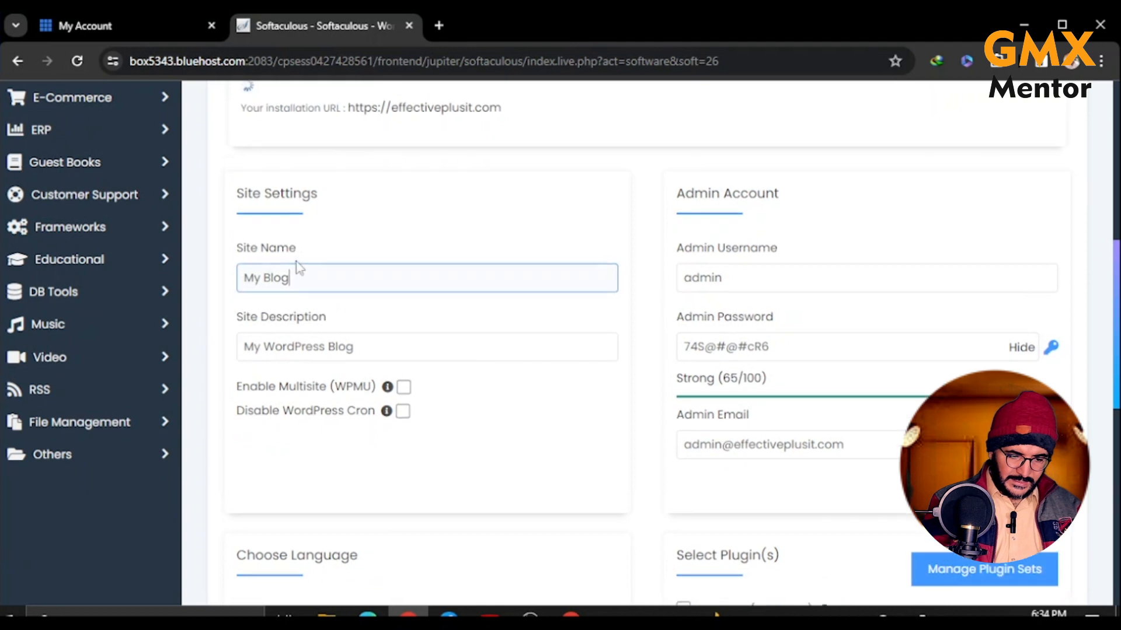
pyautogui.press('BackSpace')
pyautogui.press('BackSpace')
pyautogui.press('BackSpace')
pyautogui.press('BackSpace')
pyautogui.press('BackSpace')
pyautogui.press('BackSpace')
pyautogui.press('BackSpace')
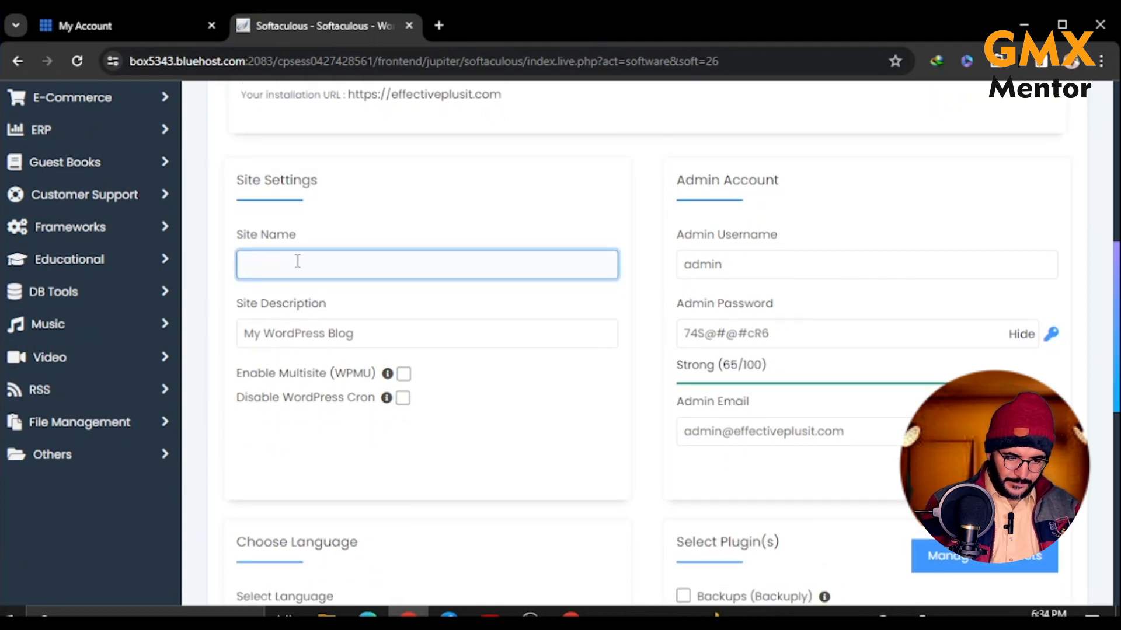
pyautogui.write('E')
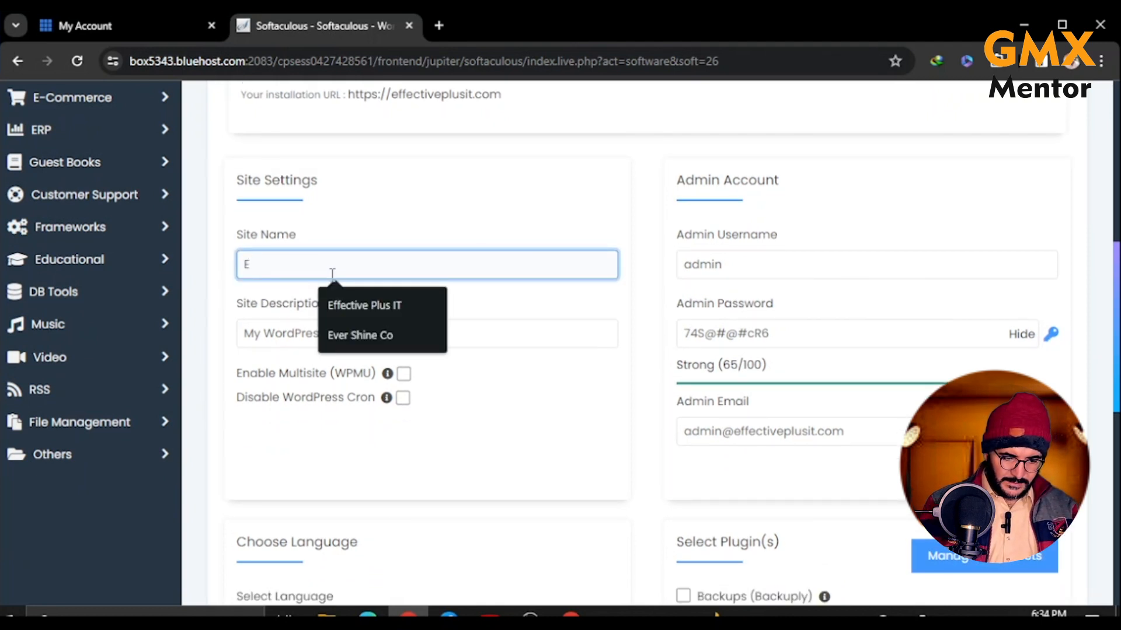
pyautogui.click(343, 303)
# Step: Replace the default site description with "IT Sulotions"
pyautogui.click(363, 334)
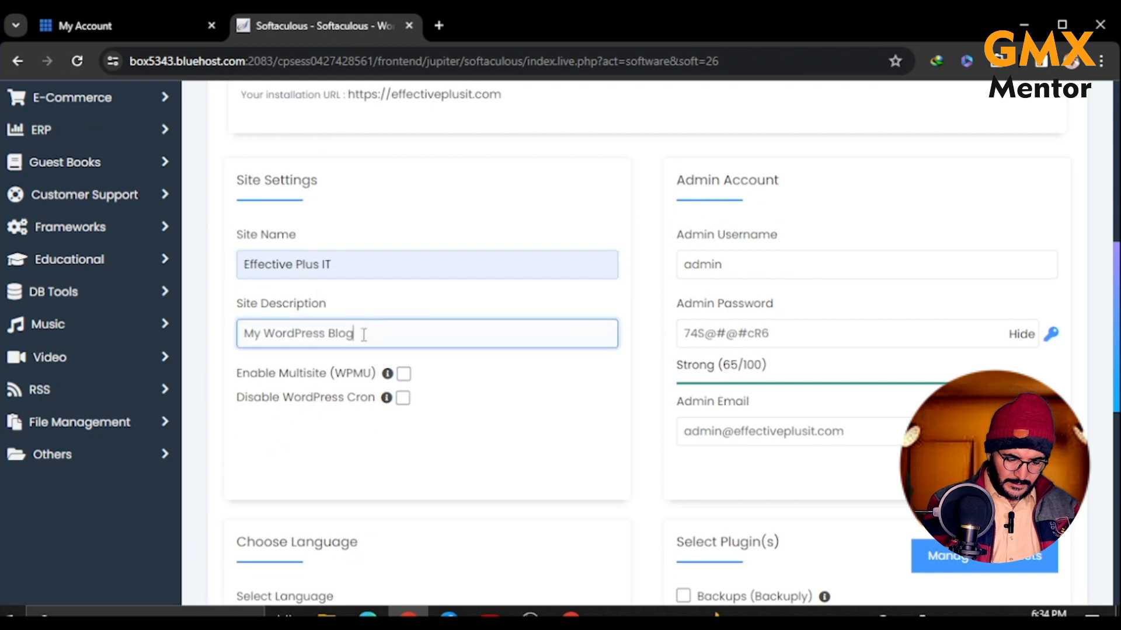
pyautogui.press('BackSpace')
pyautogui.press('BackSpace')
pyautogui.press('BackSpace')
pyautogui.press('BackSpace')
pyautogui.press('BackSpace')
pyautogui.press('BackSpace')
pyautogui.press('BackSpace')
pyautogui.press('BackSpace')
pyautogui.press('BackSpace')
pyautogui.press('BackSpace')
pyautogui.press('BackSpace')
pyautogui.press('BackSpace')
pyautogui.press('BackSpace')
pyautogui.press('BackSpace')
pyautogui.press('BackSpace')
pyautogui.press('BackSpace')
pyautogui.press('BackSpace')
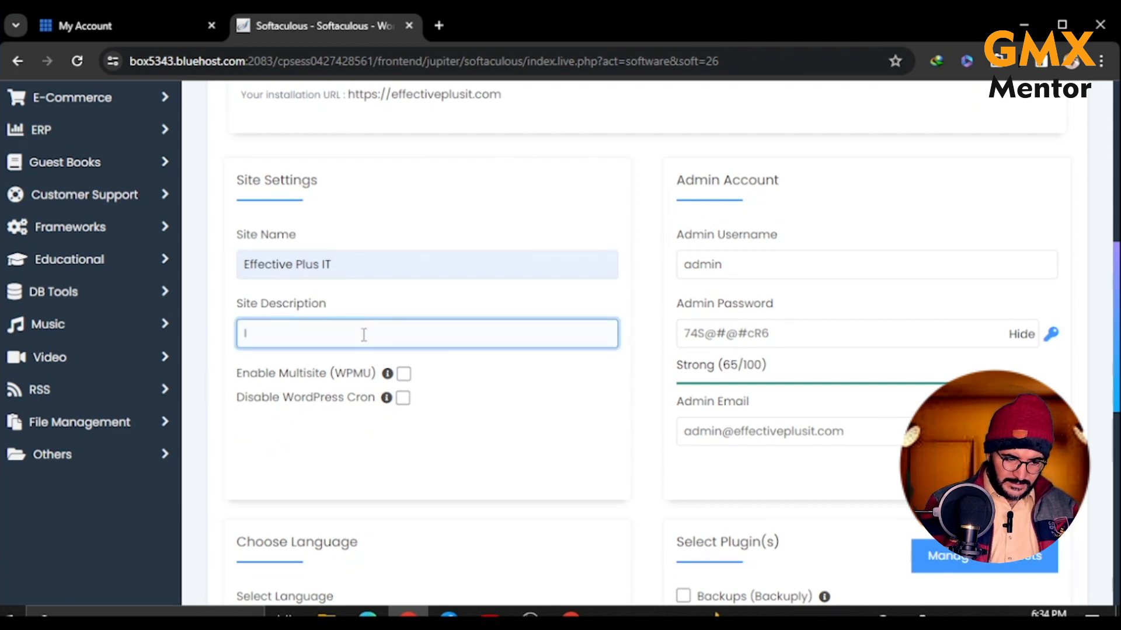
pyautogui.write('I')
pyautogui.write('T Sulotions')
pyautogui.scroll(1, 740, 314)
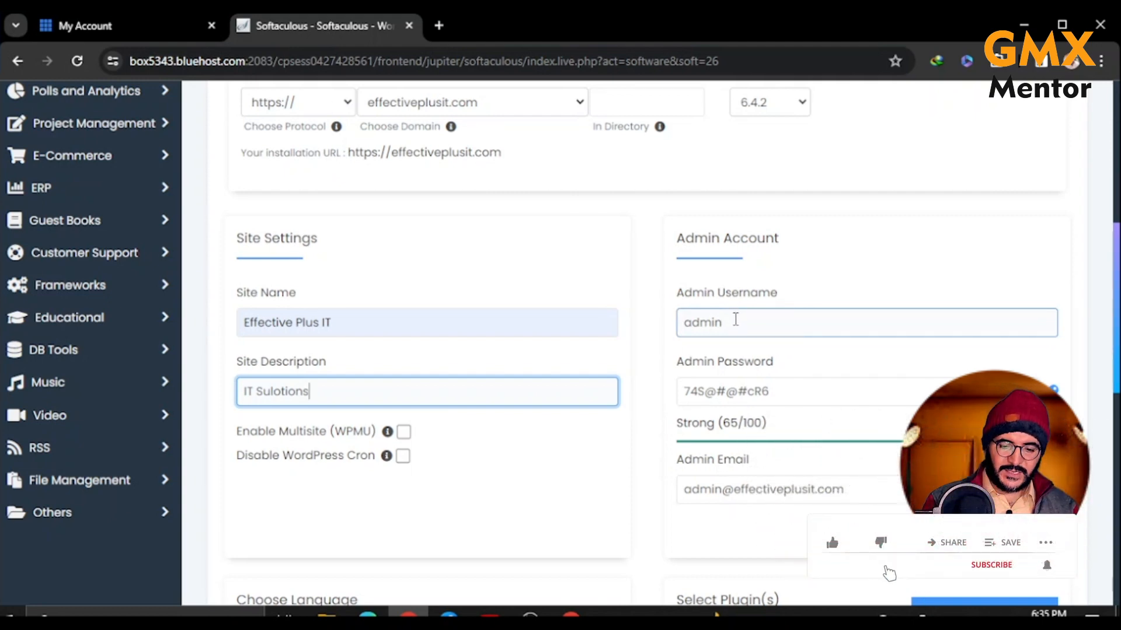
pyautogui.click(780, 396)
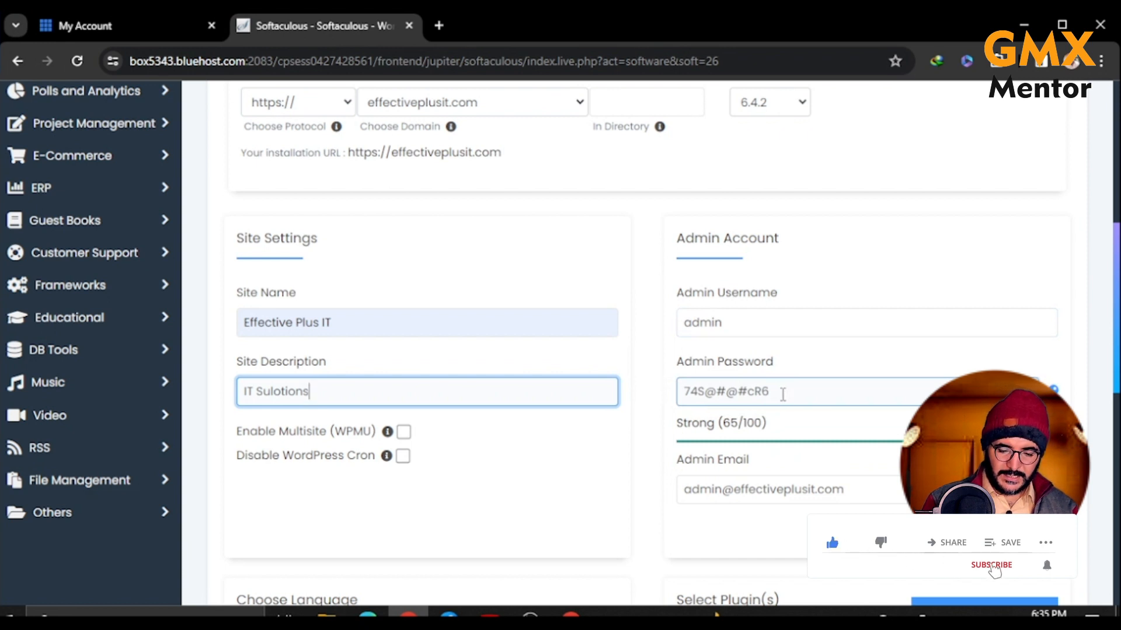
pyautogui.click(690, 499)
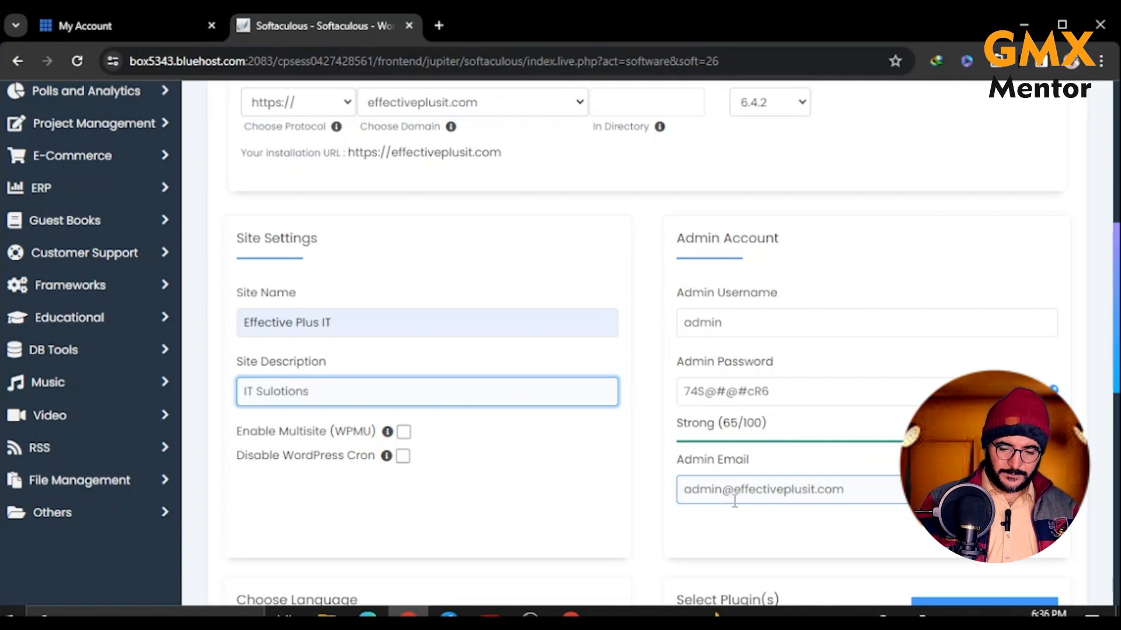
# Step: Review the remaining installation settings from the admin email onward, and inspect the database name and table prefix in the advanced options
pyautogui.click(735, 499)
pyautogui.scroll(-3, 516, 362)
pyautogui.scroll(-3, 516, 368)
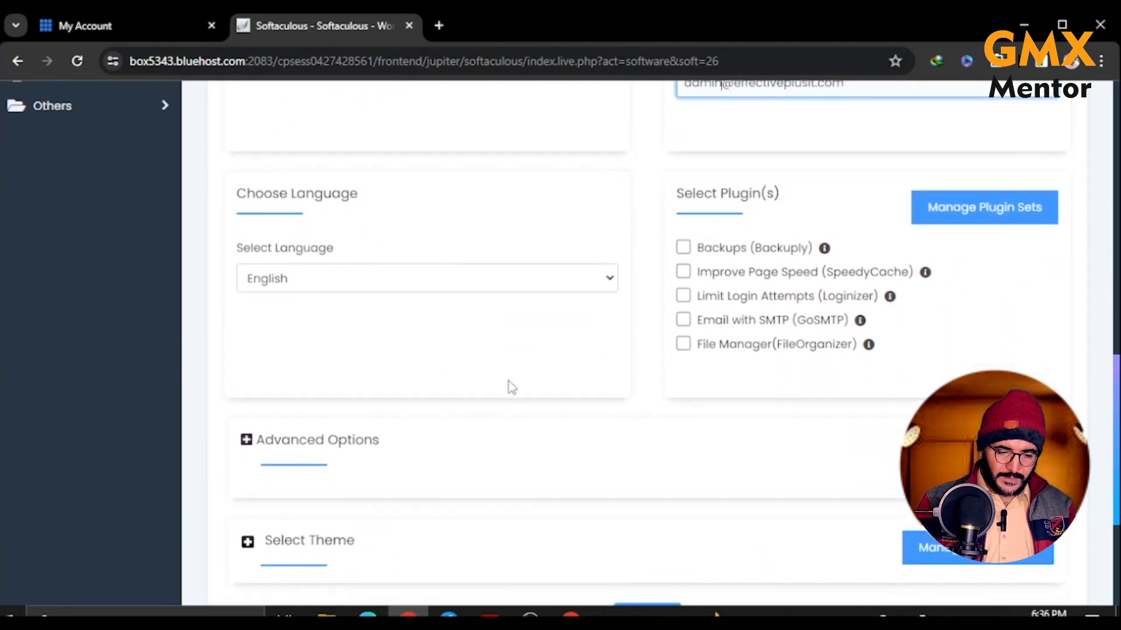
pyautogui.scroll(-3, 515, 370)
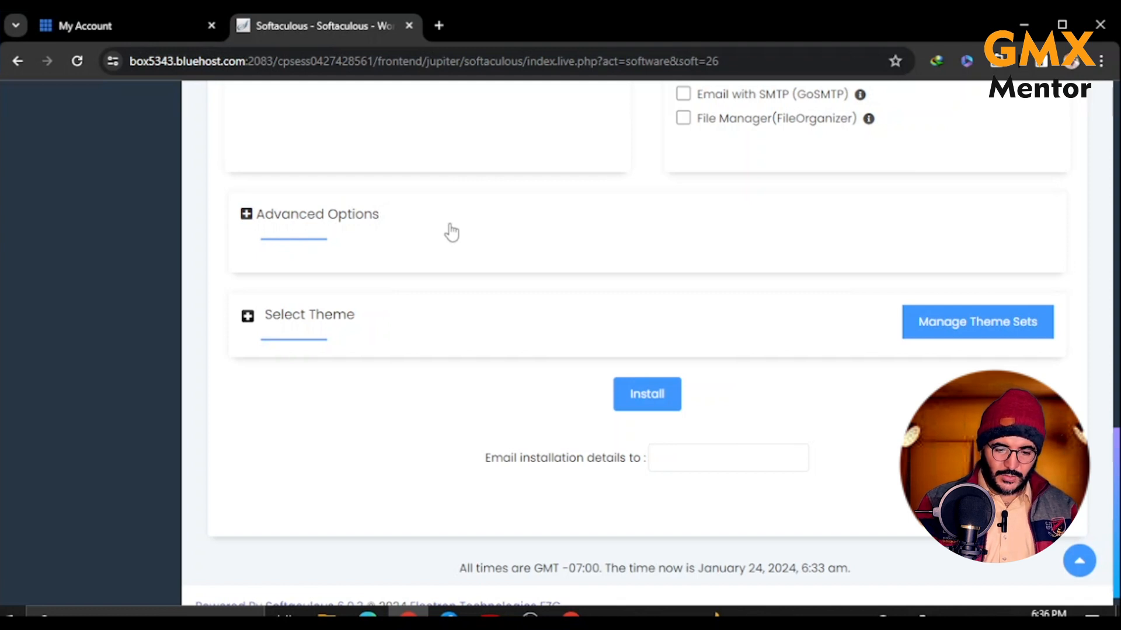
pyautogui.click(452, 232)
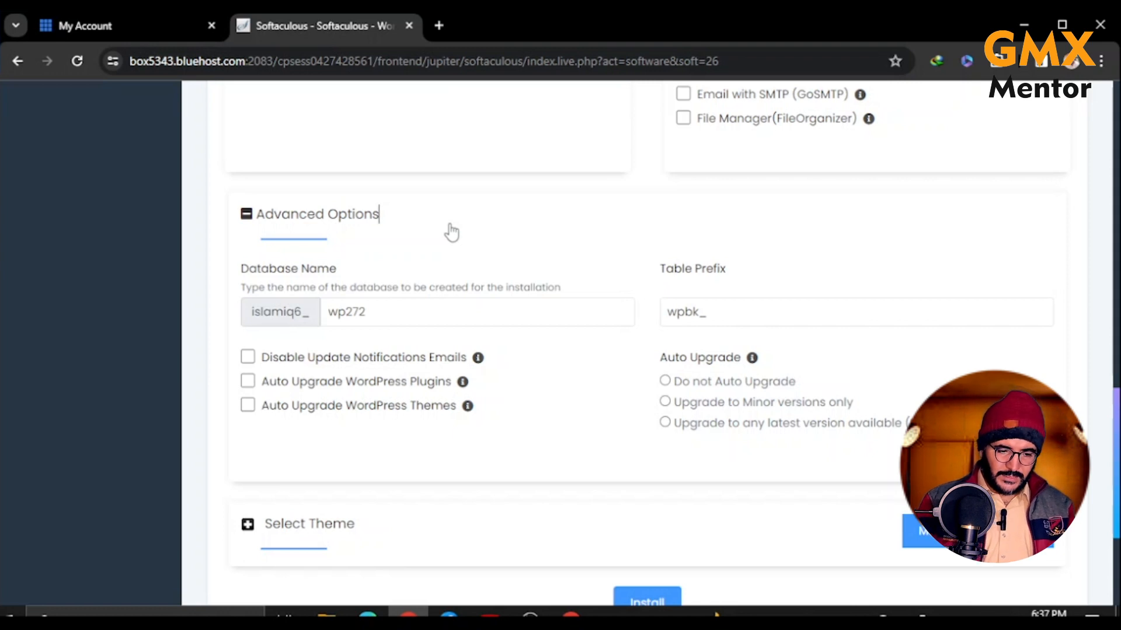
pyautogui.click(383, 313)
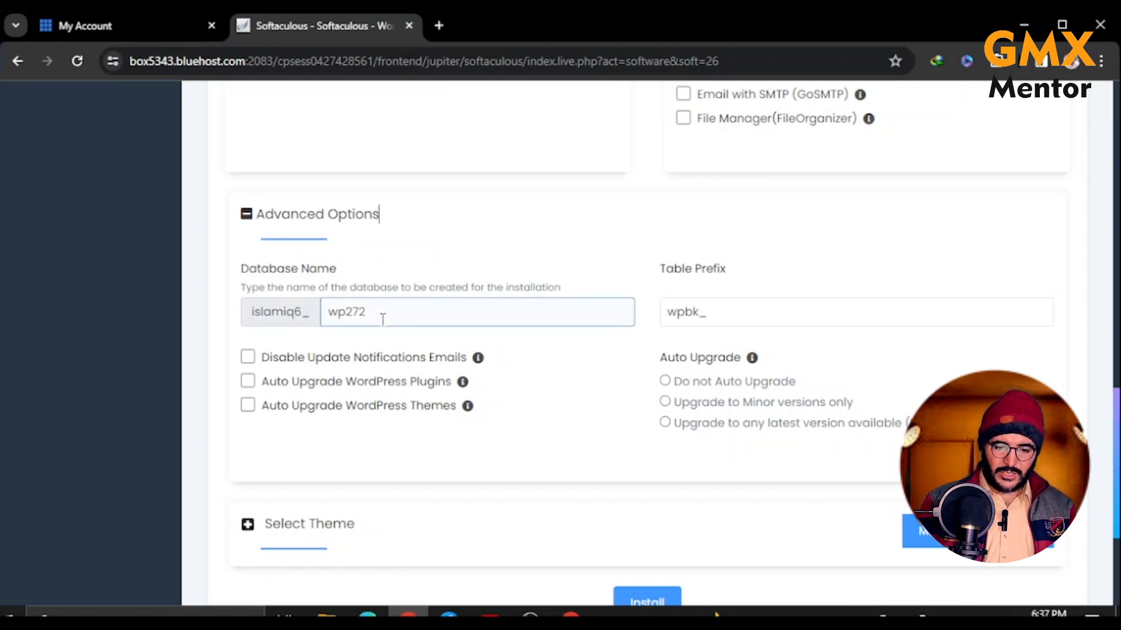
pyautogui.click(659, 318)
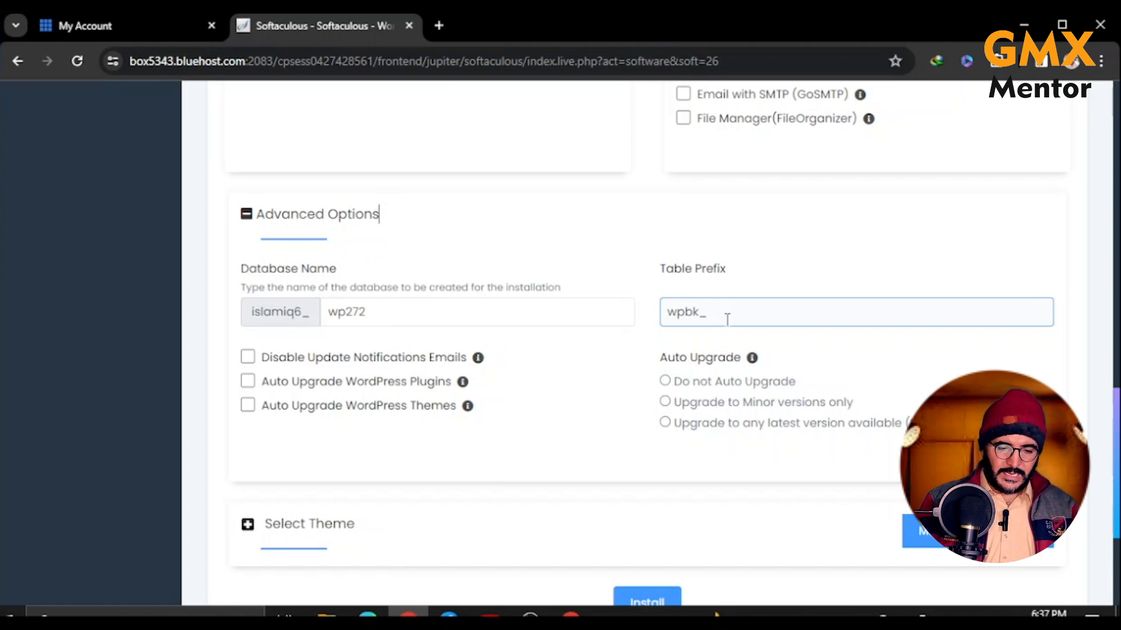
pyautogui.click(430, 318)
pyautogui.click(695, 315)
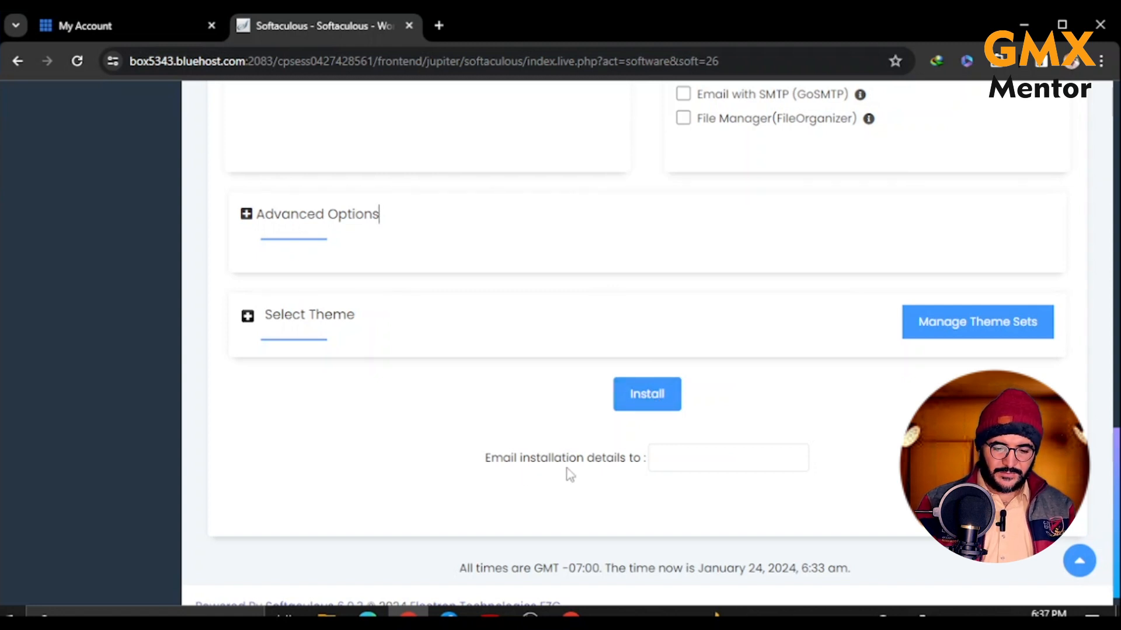
# Step: Leave the recipient for the installation details empty and install WordPress
pyautogui.click(652, 467)
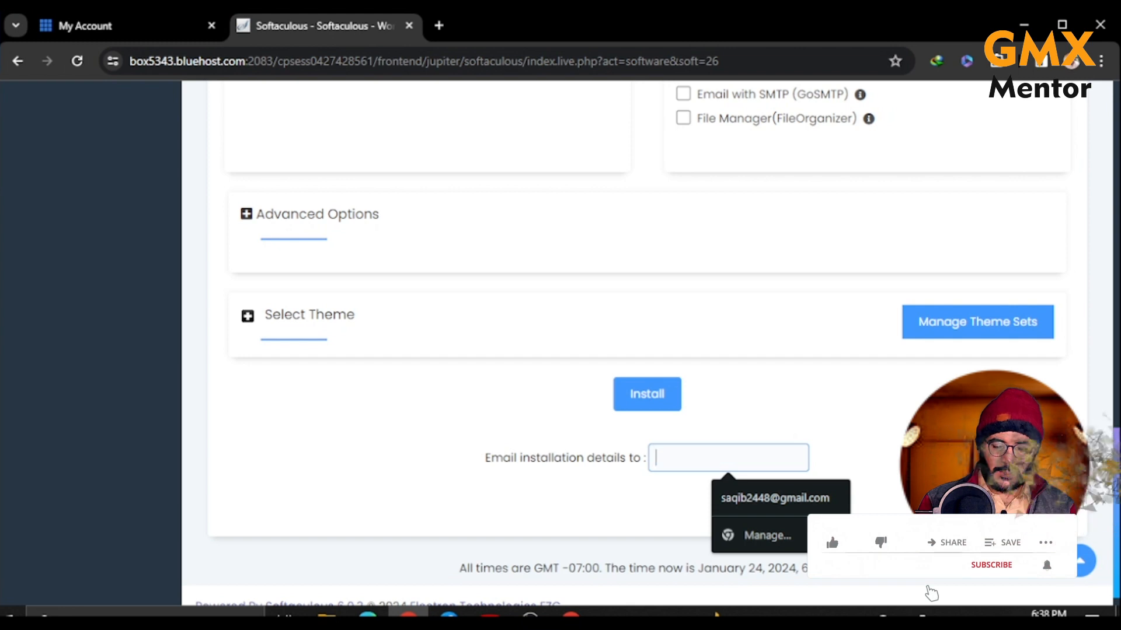
pyautogui.click(640, 400)
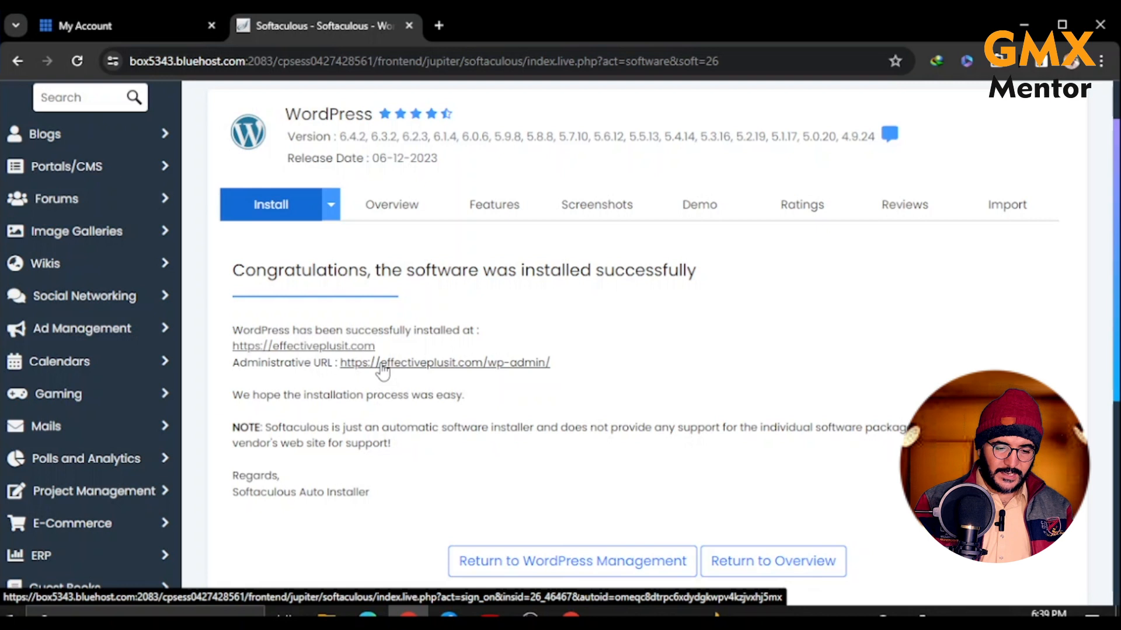
# Step: Open the newly installed site effectiveplusit.com in a new browser tab and view its front page
pyautogui.rightClick(345, 352)
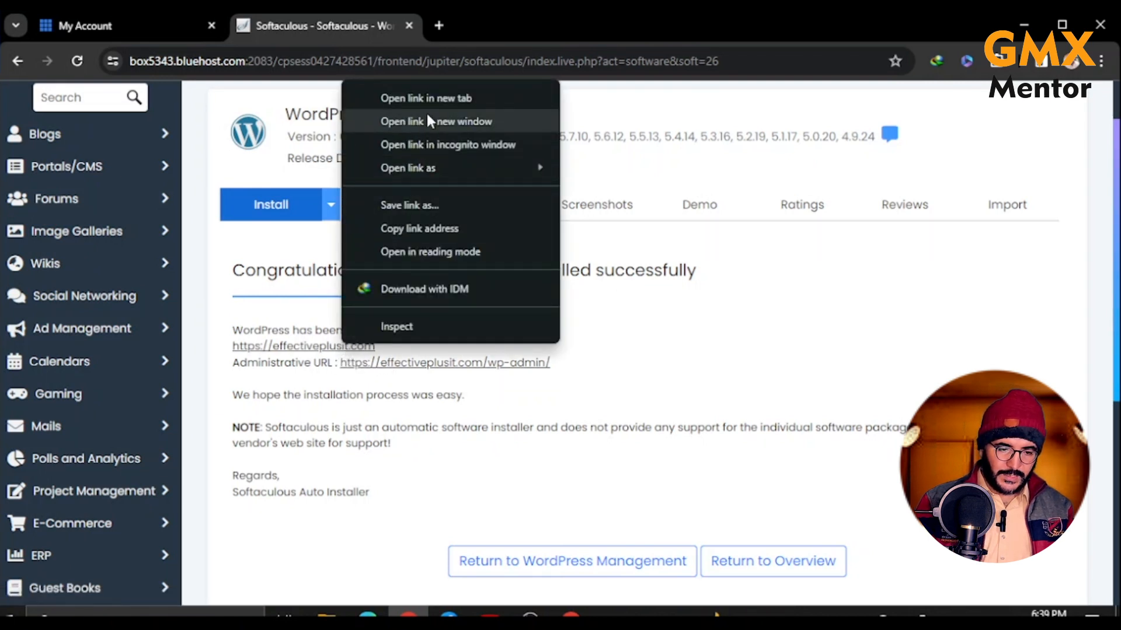
pyautogui.click(428, 98)
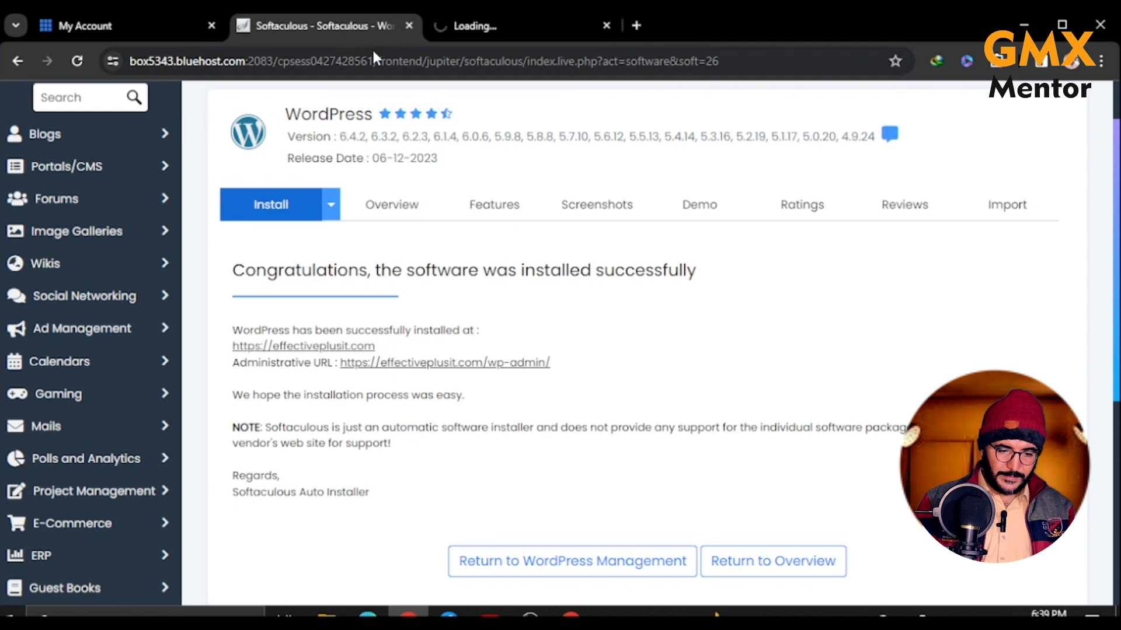
pyautogui.click(479, 29)
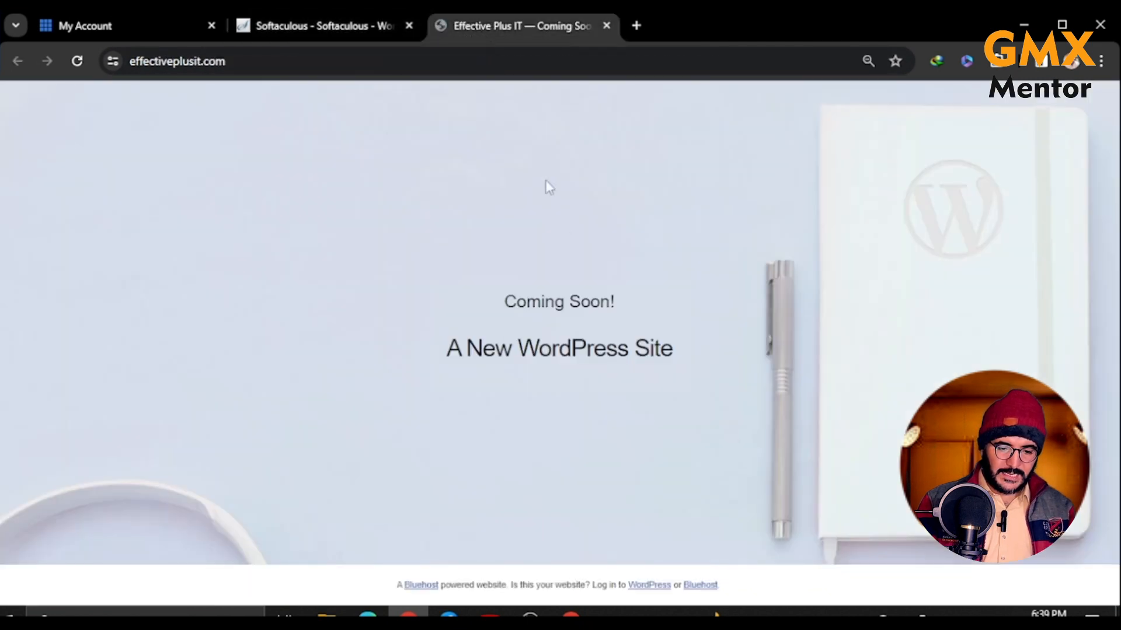
# Step: Return to the Softaculous installation result, open the site's administrative URL and look over the WordPress dashboard
pyautogui.click(327, 25)
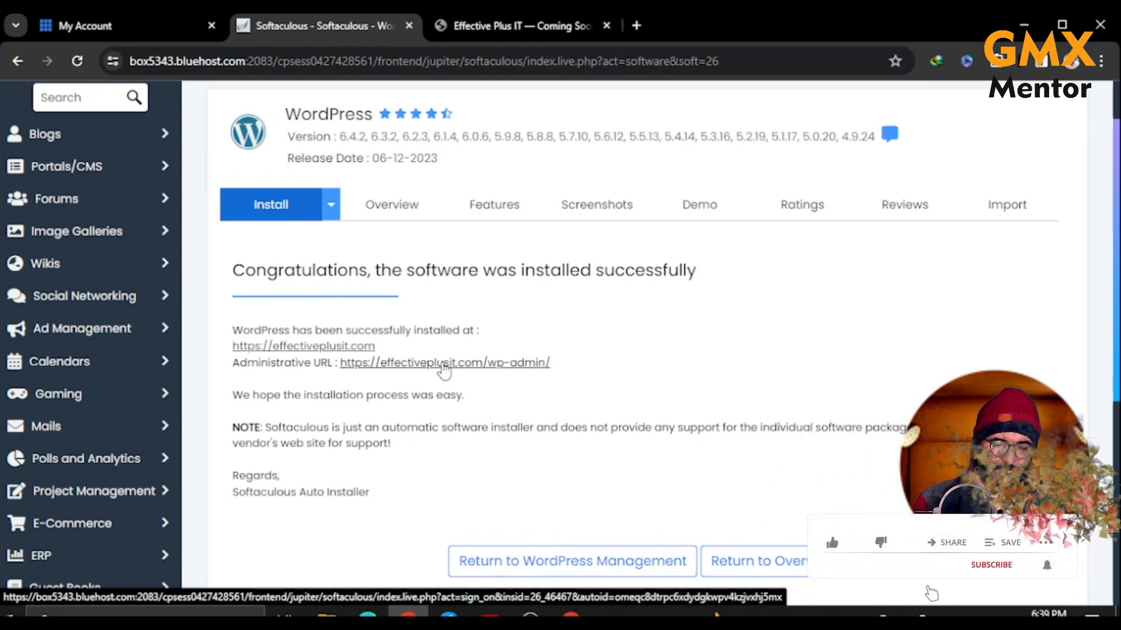
pyautogui.click(443, 366)
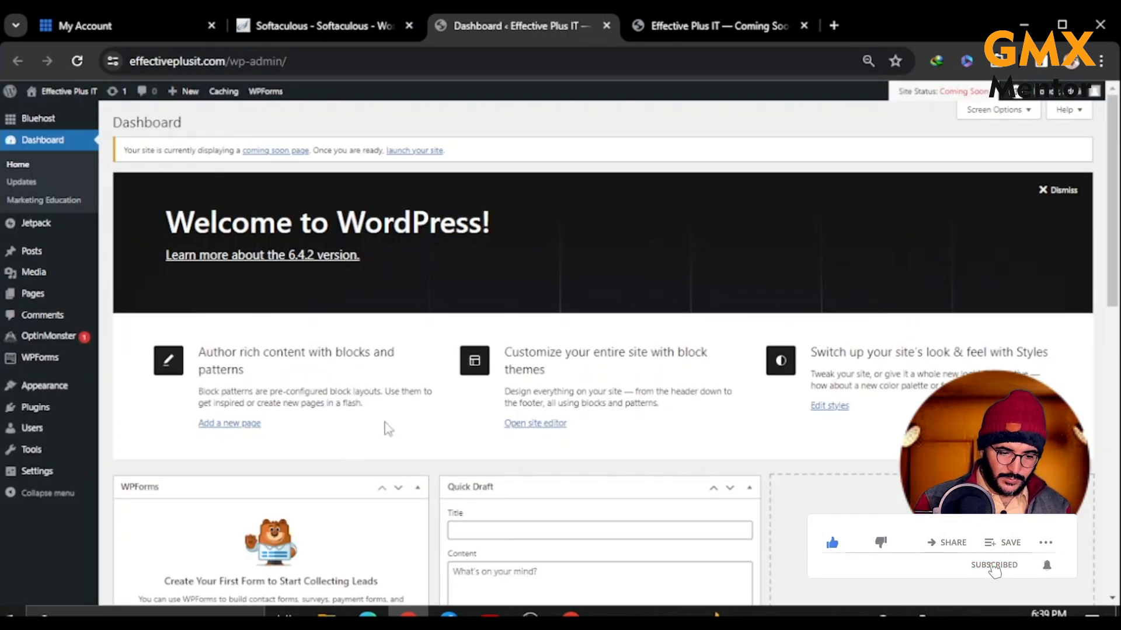
pyautogui.scroll(-3, 385, 429)
pyautogui.scroll(3, 382, 429)
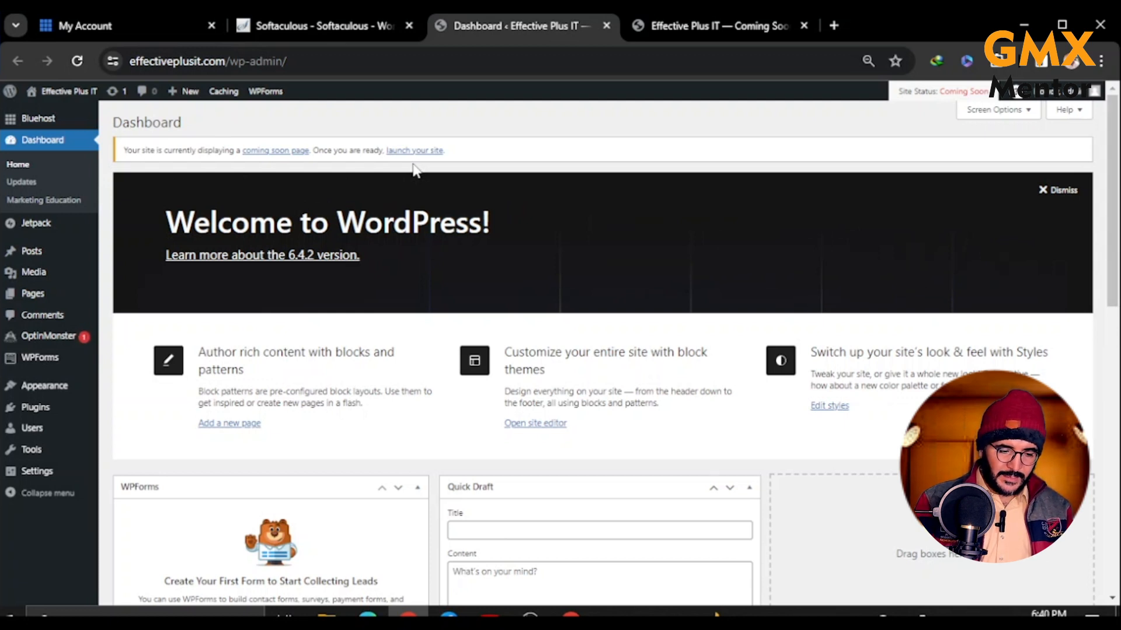
pyautogui.scroll(-2, 428, 431)
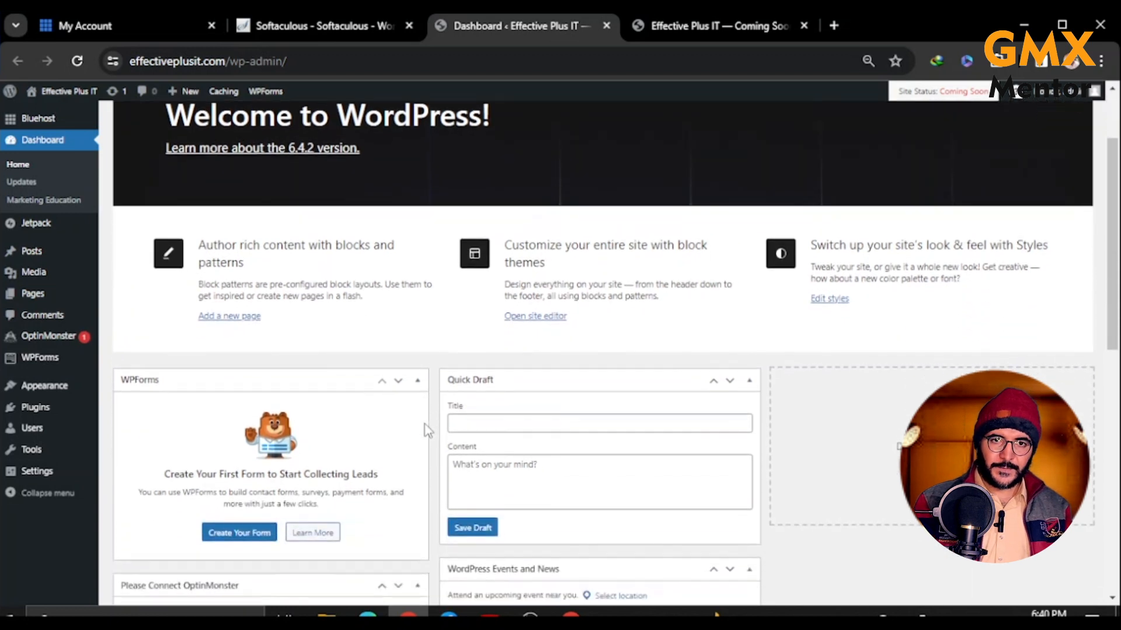